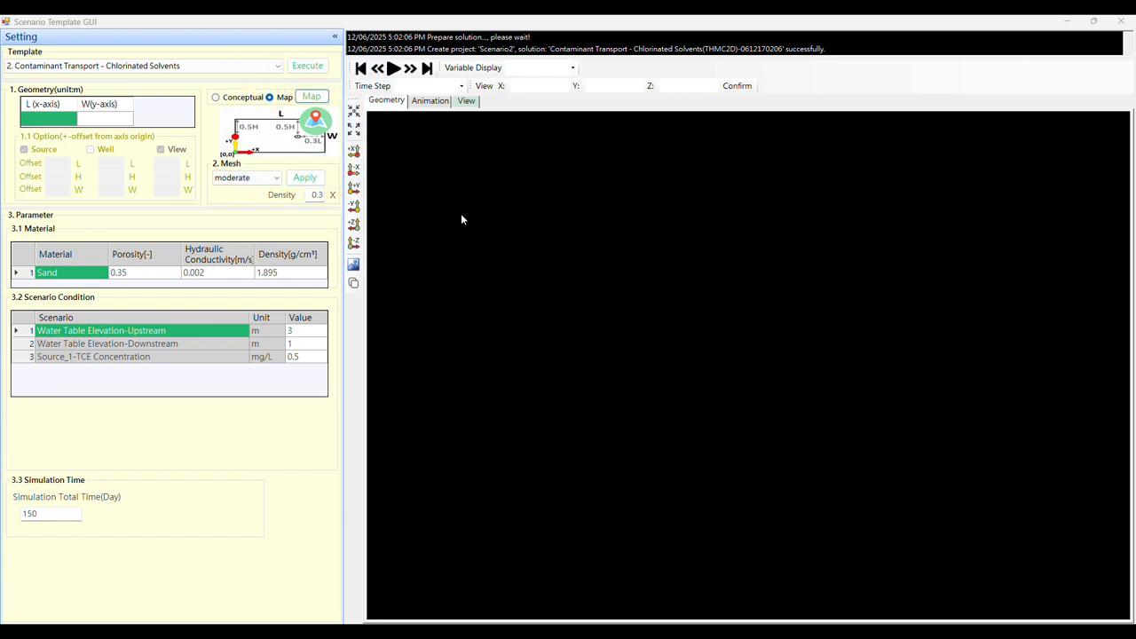
# - Open the map for the scenario geometry and inspect the boundary with its source and view markers
pyautogui.click(311, 100)
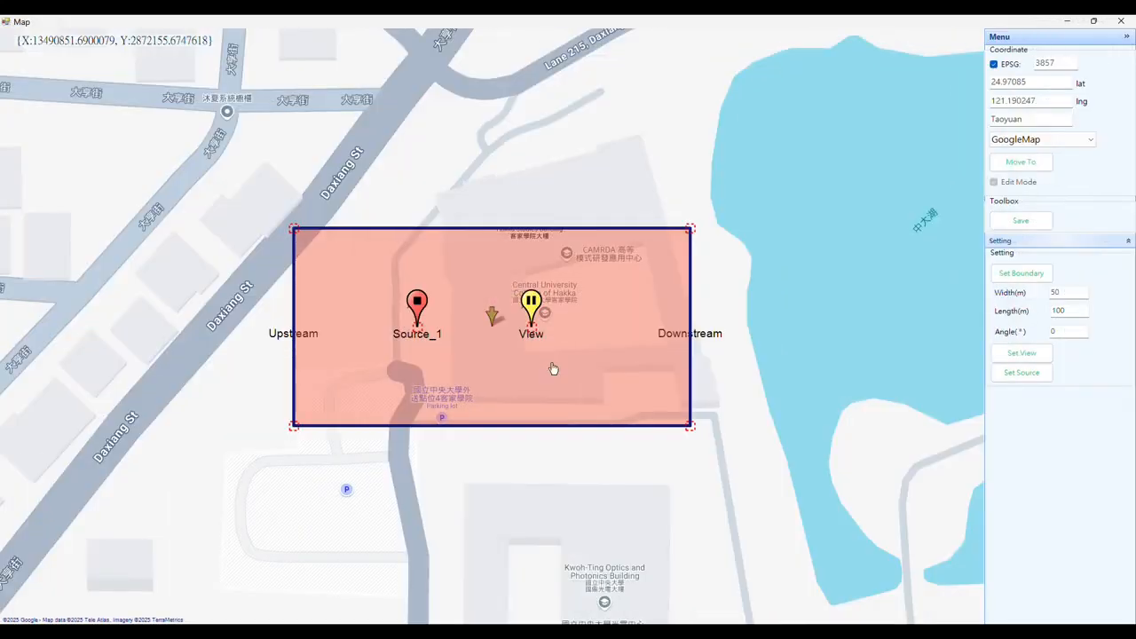
pyautogui.scroll(1, 553, 367)
pyautogui.scroll(-1, 553, 367)
pyautogui.scroll(1, 553, 367)
pyautogui.scroll(-1, 553, 368)
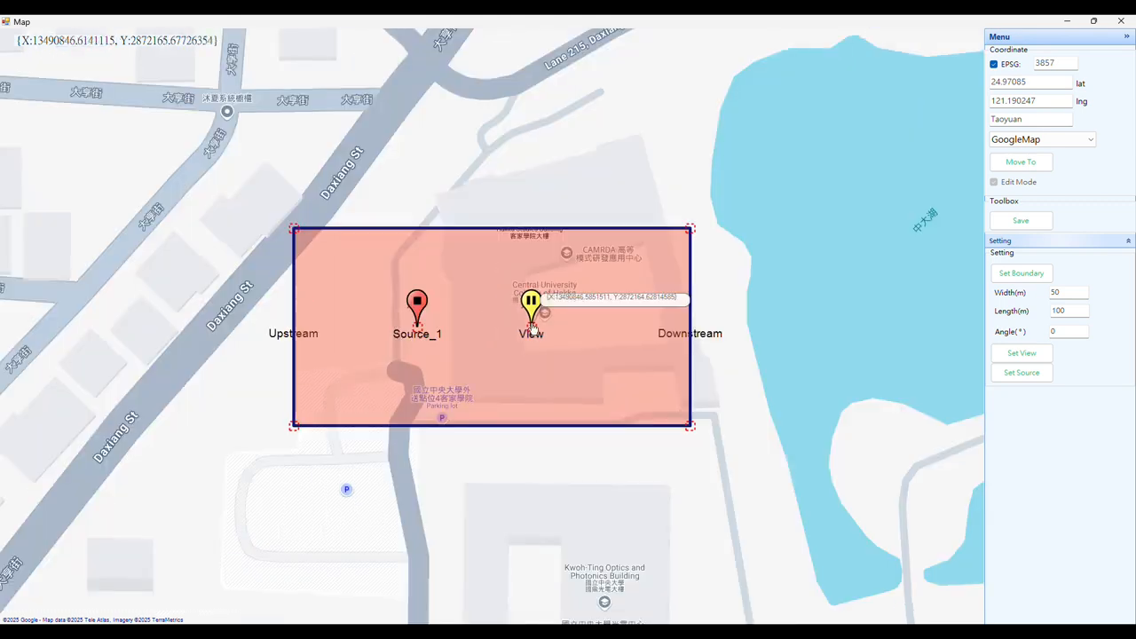
# - Move the boundary rectangle slightly up and to the right over the college building, and set a source near its centre
pyautogui.rightClick(483, 325)
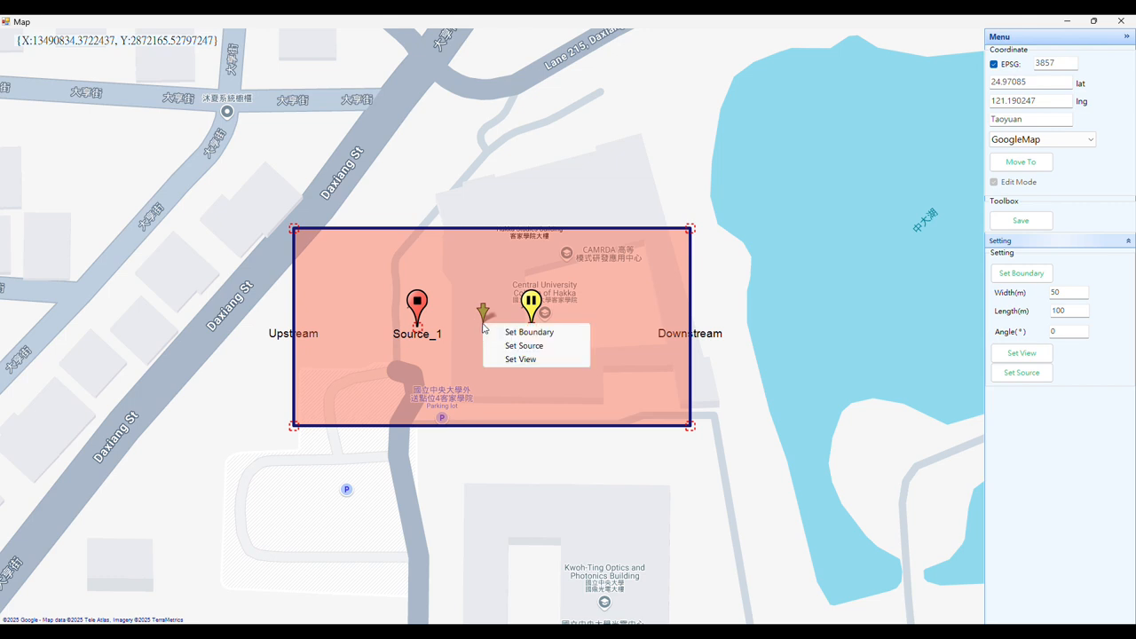
pyautogui.click(482, 324)
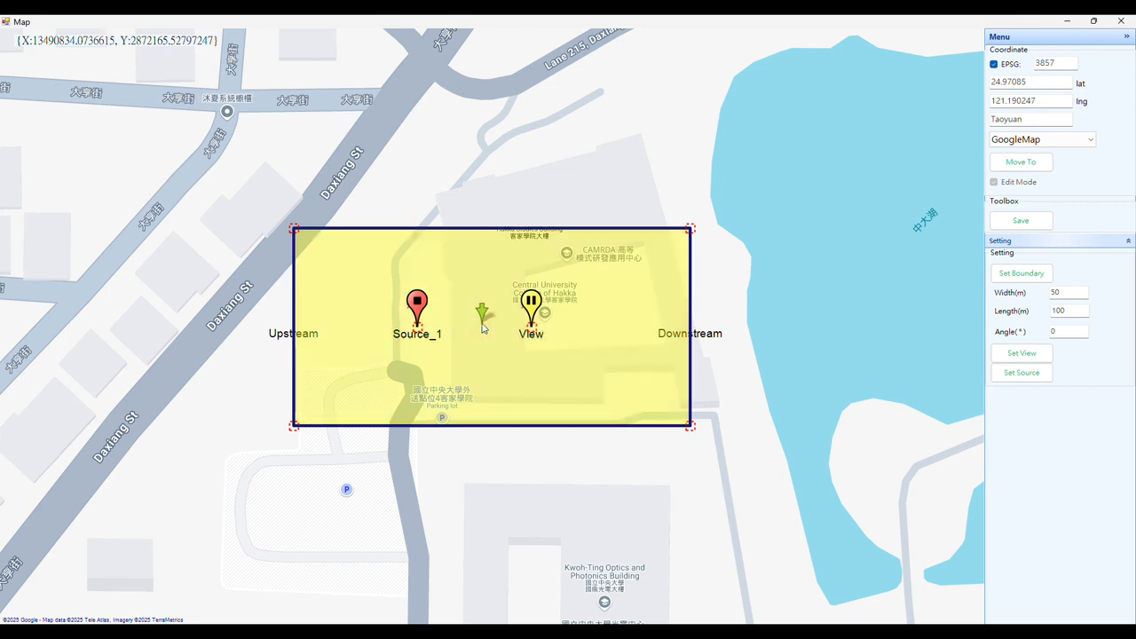
pyautogui.moveTo(482, 327); pyautogui.dragTo(501, 306)
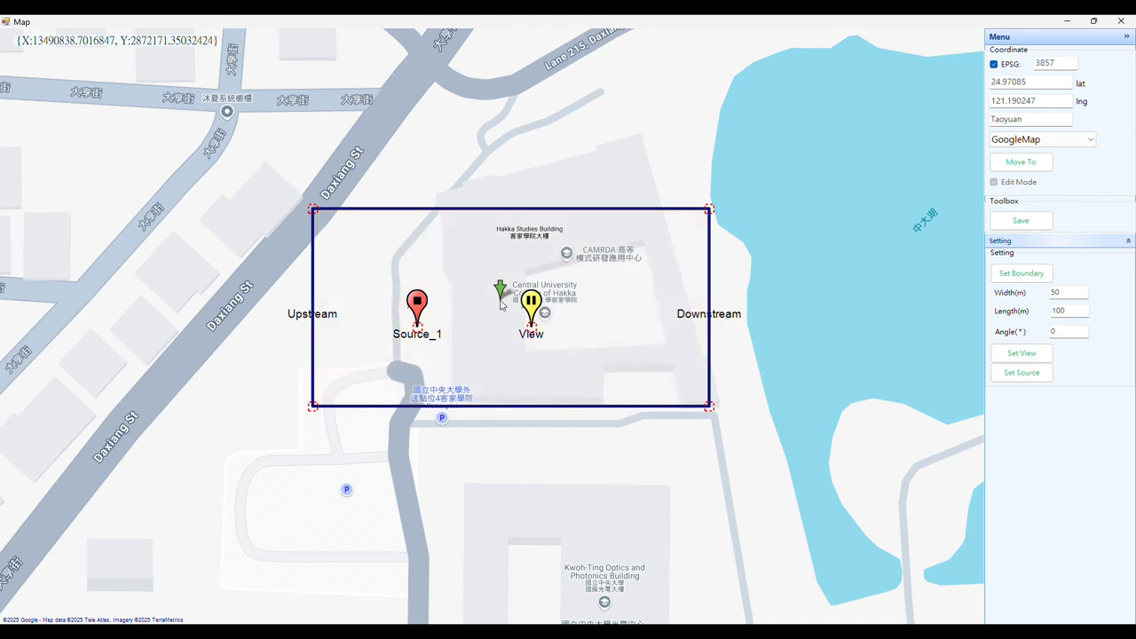
pyautogui.rightClick(502, 305)
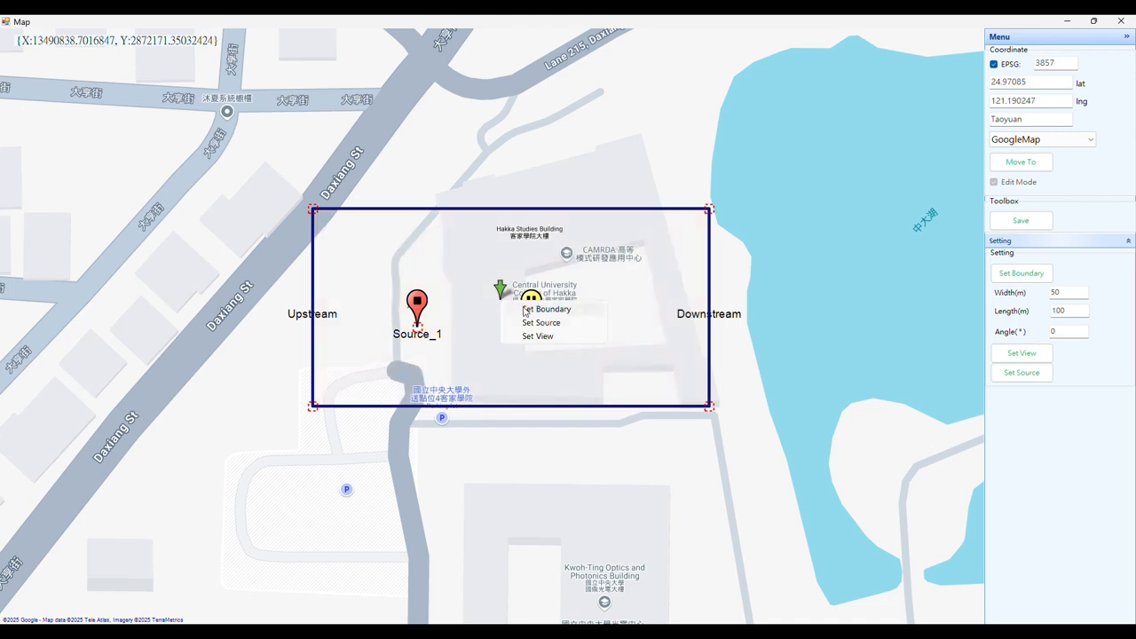
pyautogui.click(530, 323)
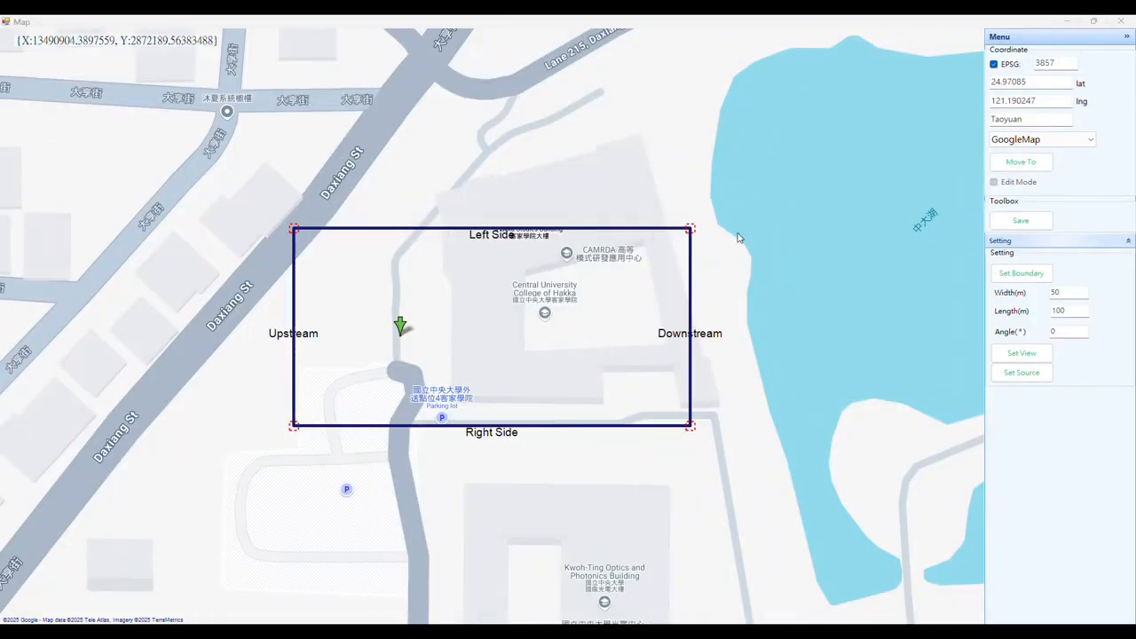
# - Place two sources near the upstream end of the boundary and a view point over the college building
pyautogui.rightClick(347, 353)
pyautogui.click(382, 374)
pyautogui.rightClick(334, 266)
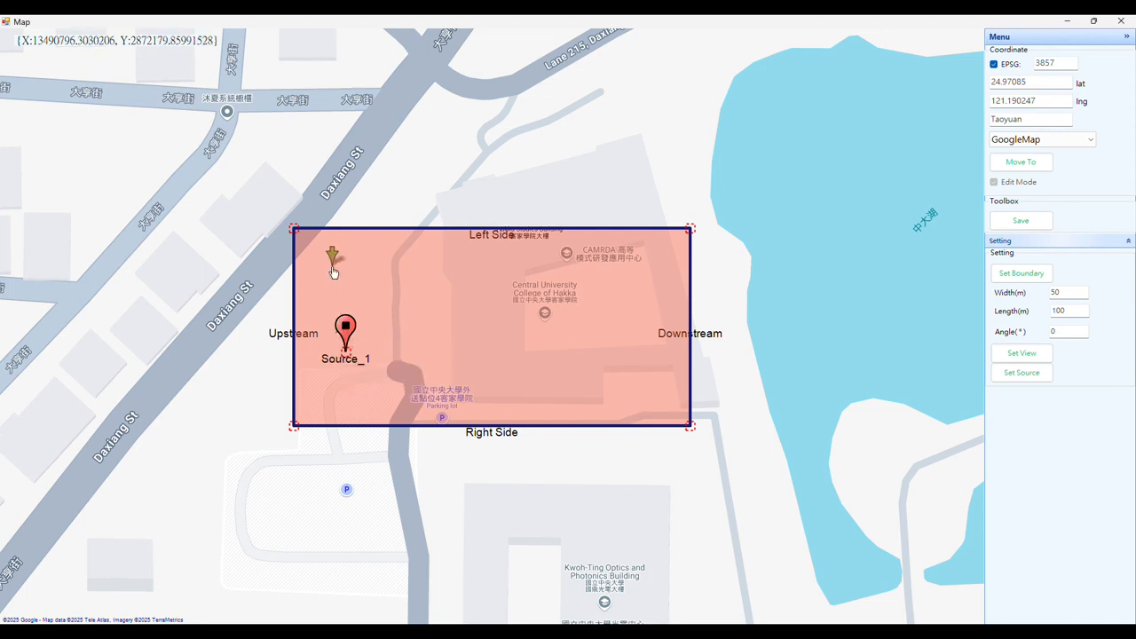
pyautogui.click(356, 293)
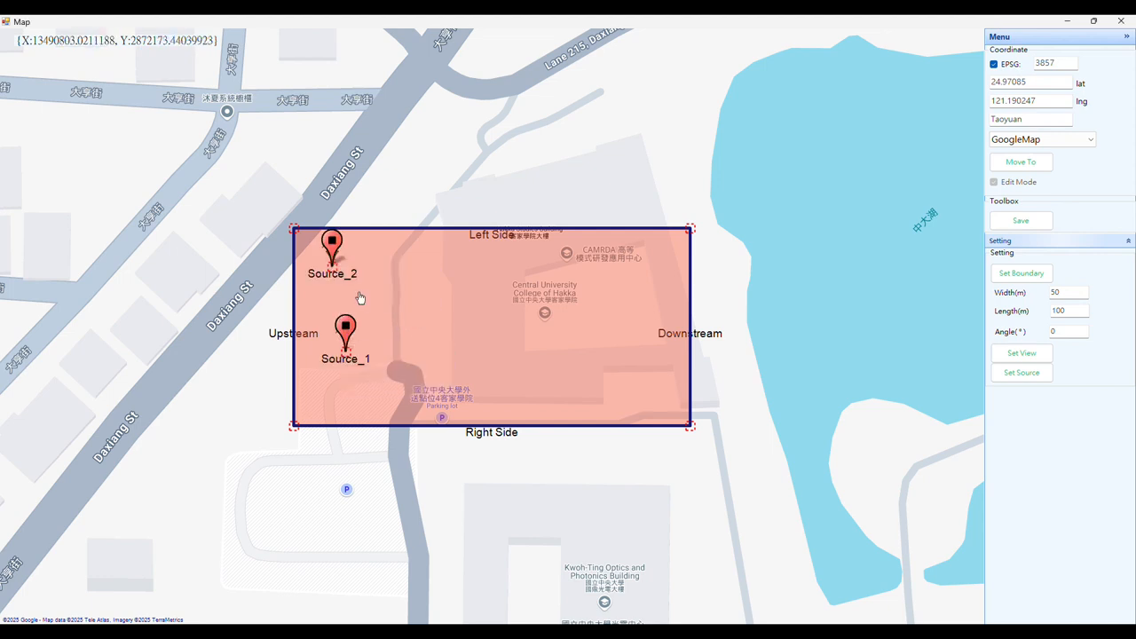
pyautogui.rightClick(538, 322)
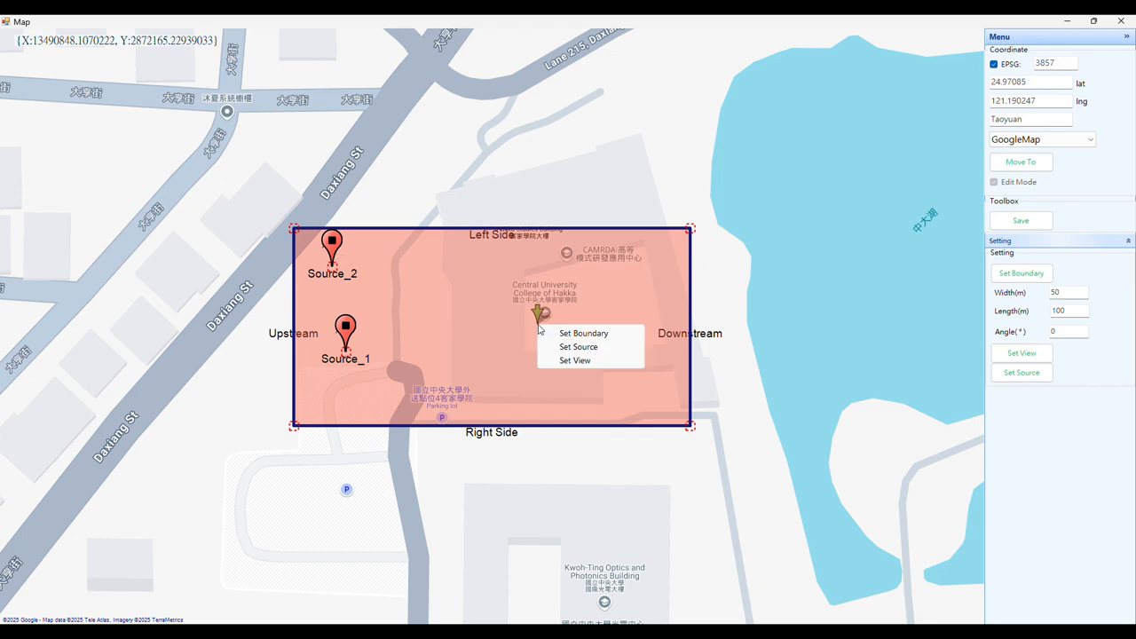
pyautogui.click(573, 363)
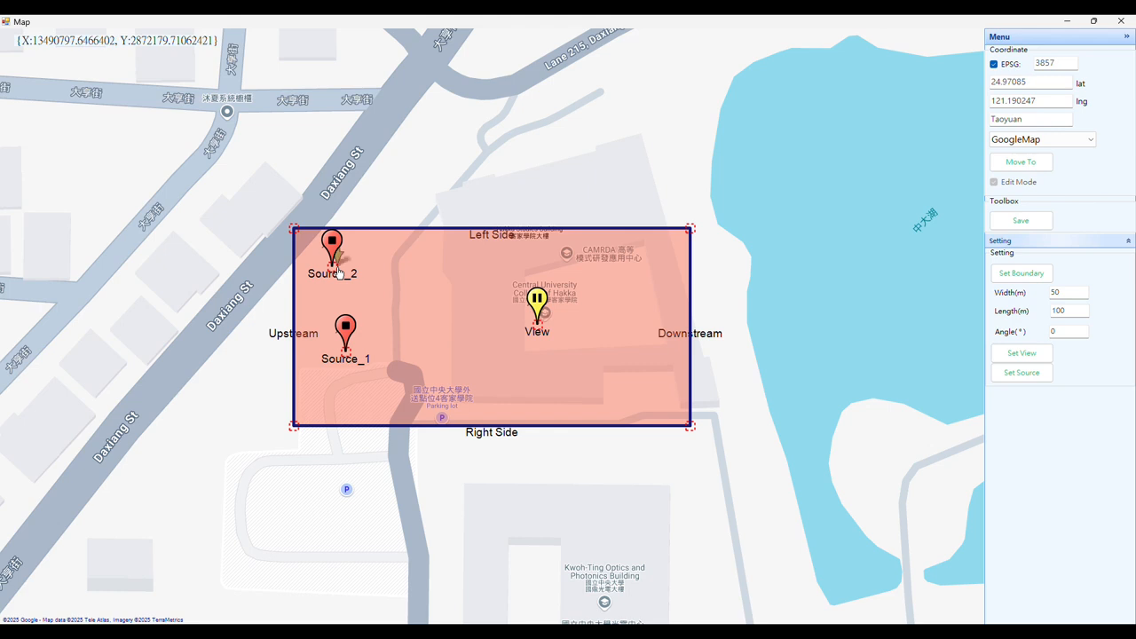
# - Adjust the positions of both source markers and the view point slightly, and return to the scenario settings
pyautogui.moveTo(338, 271); pyautogui.dragTo(353, 280)
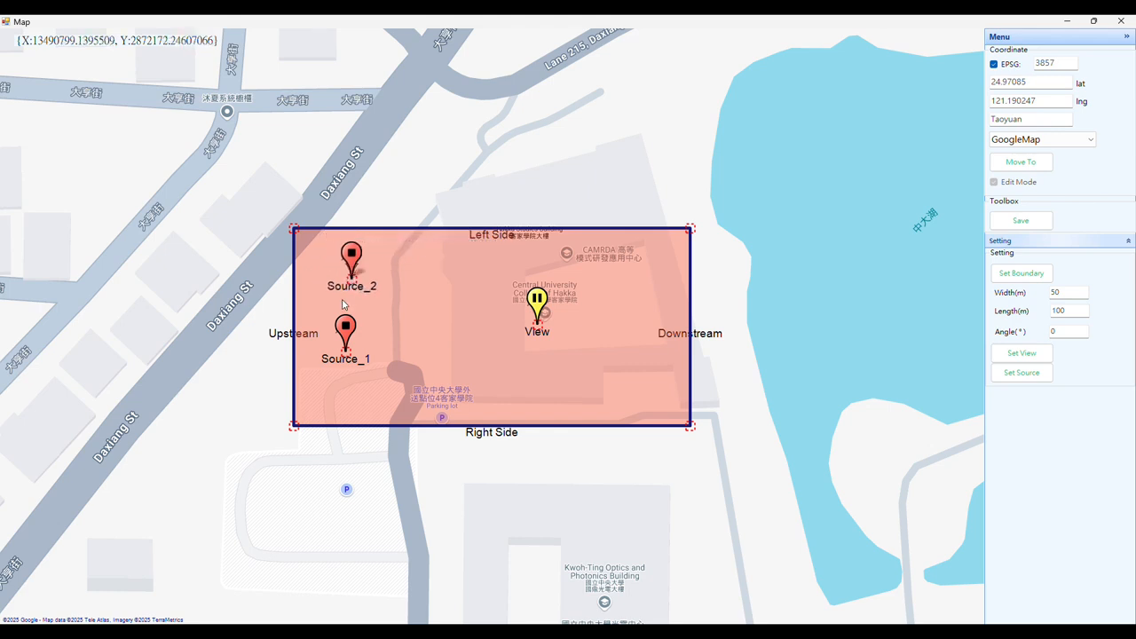
pyautogui.moveTo(347, 352); pyautogui.dragTo(348, 359)
pyautogui.moveTo(536, 321); pyautogui.dragTo(533, 333)
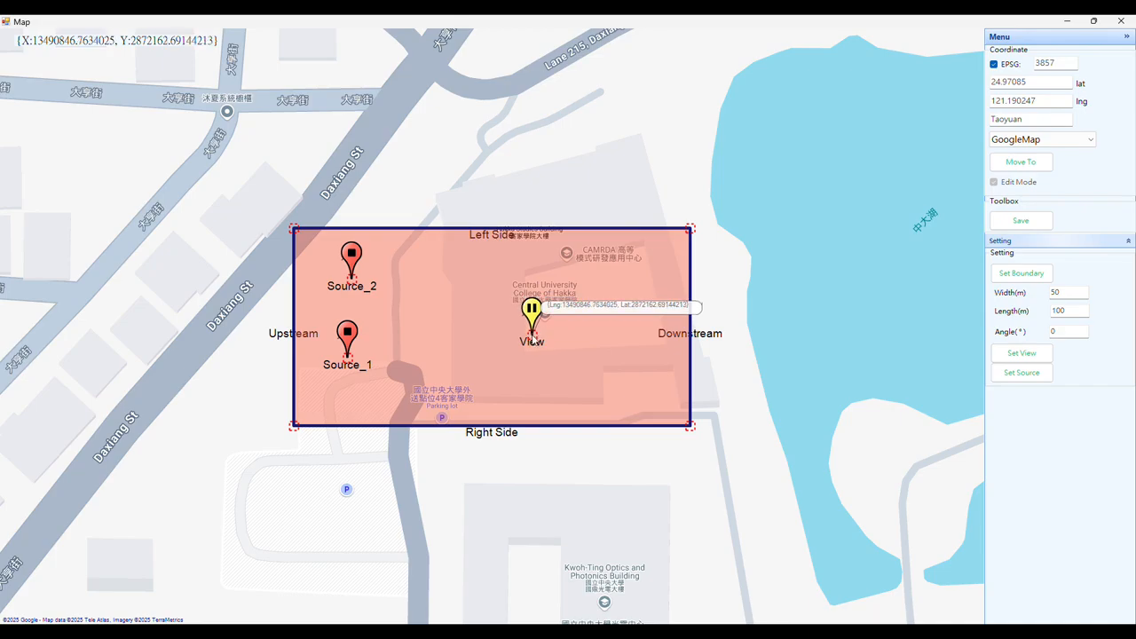
pyautogui.click(1121, 21)
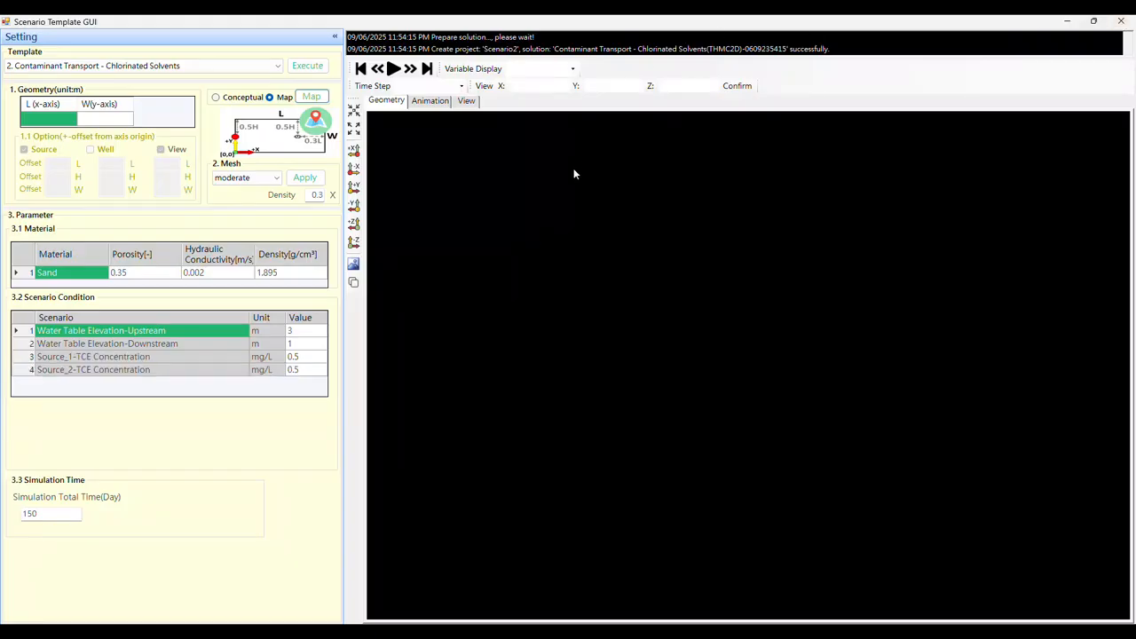
# - Select the moderate mesh and check its density setting
pyautogui.click(242, 177)
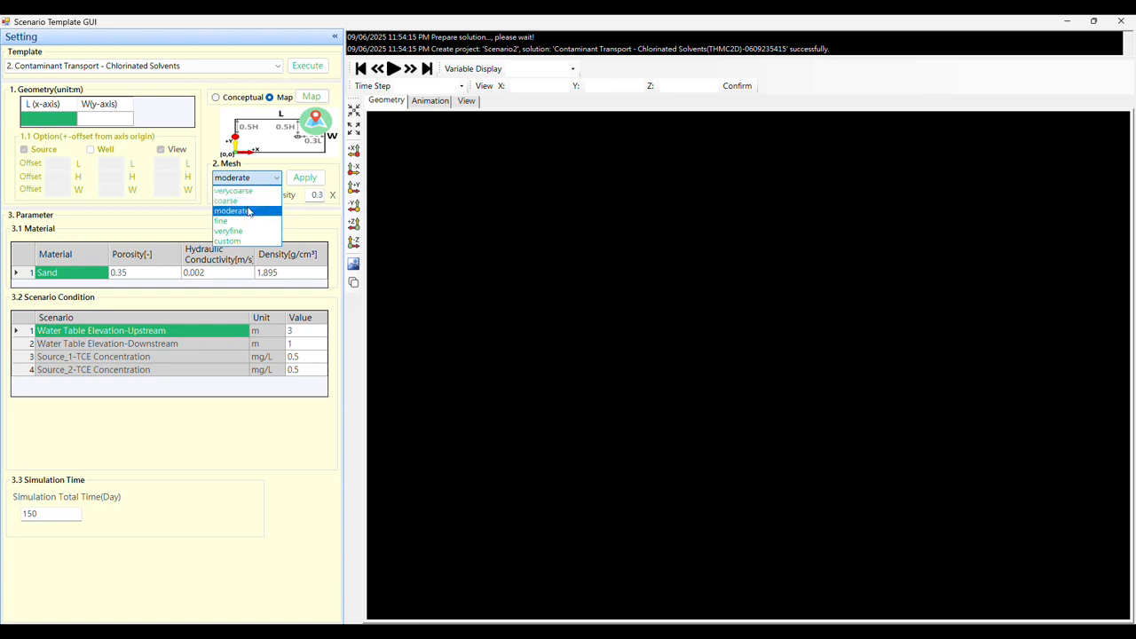
pyautogui.click(249, 211)
pyautogui.click(312, 195)
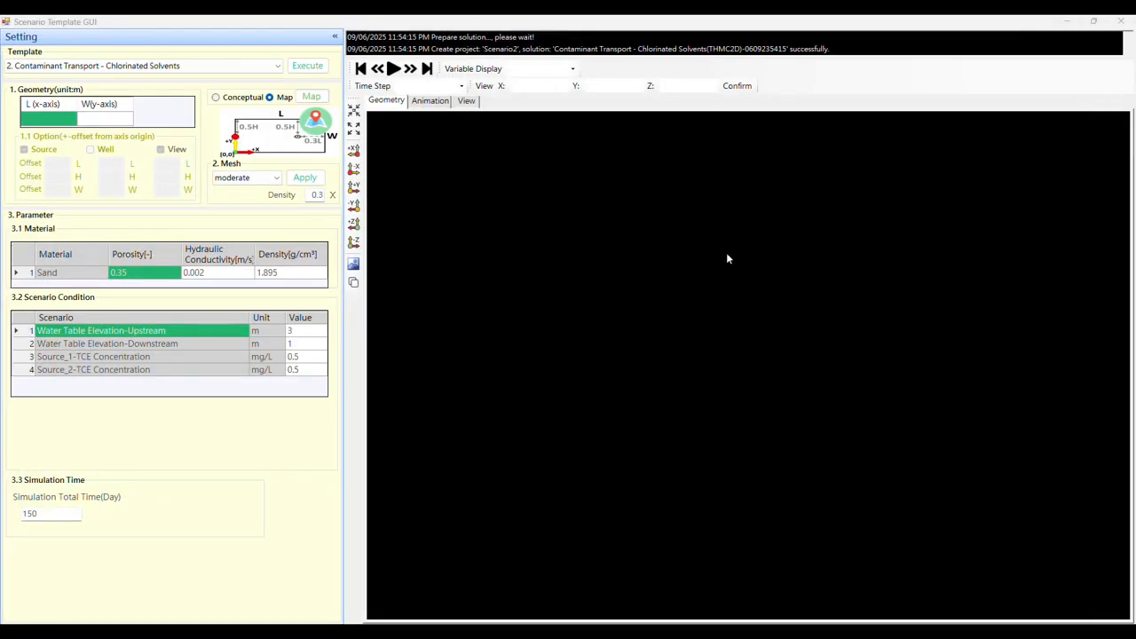
# - Review the sand material's porosity, hydraulic conductivity and density
pyautogui.click(75, 278)
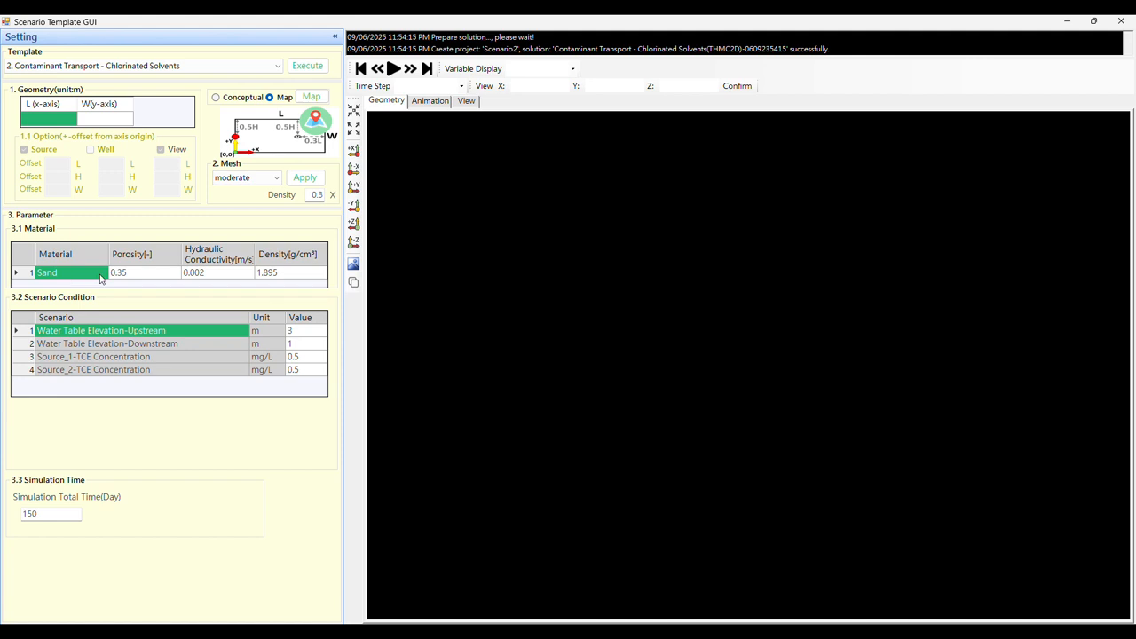
pyautogui.click(148, 278)
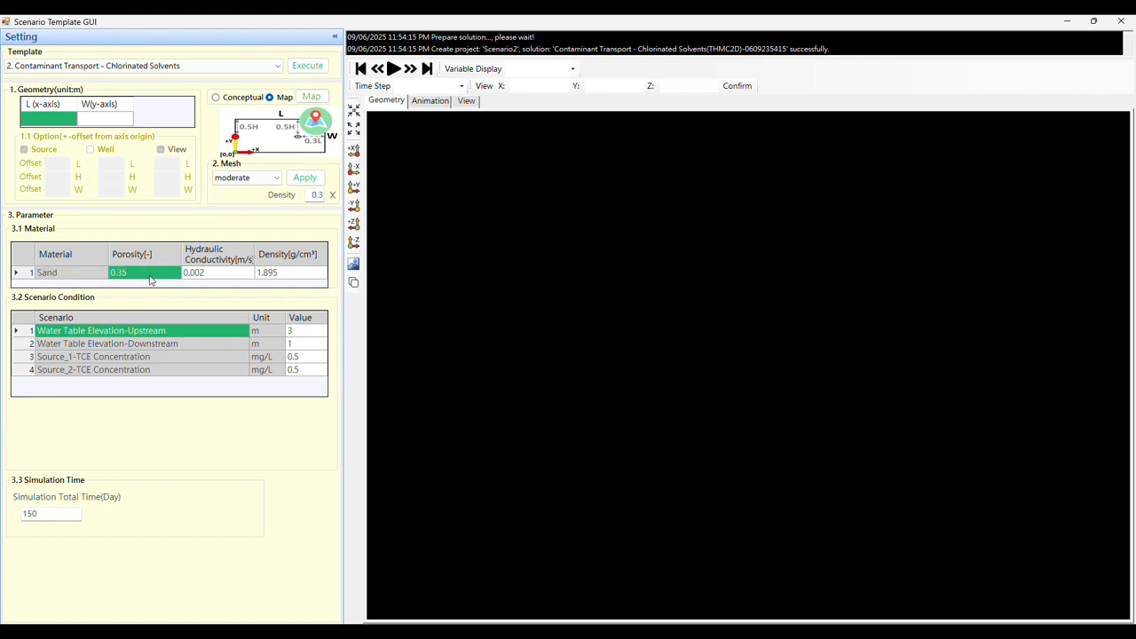
pyautogui.click(221, 279)
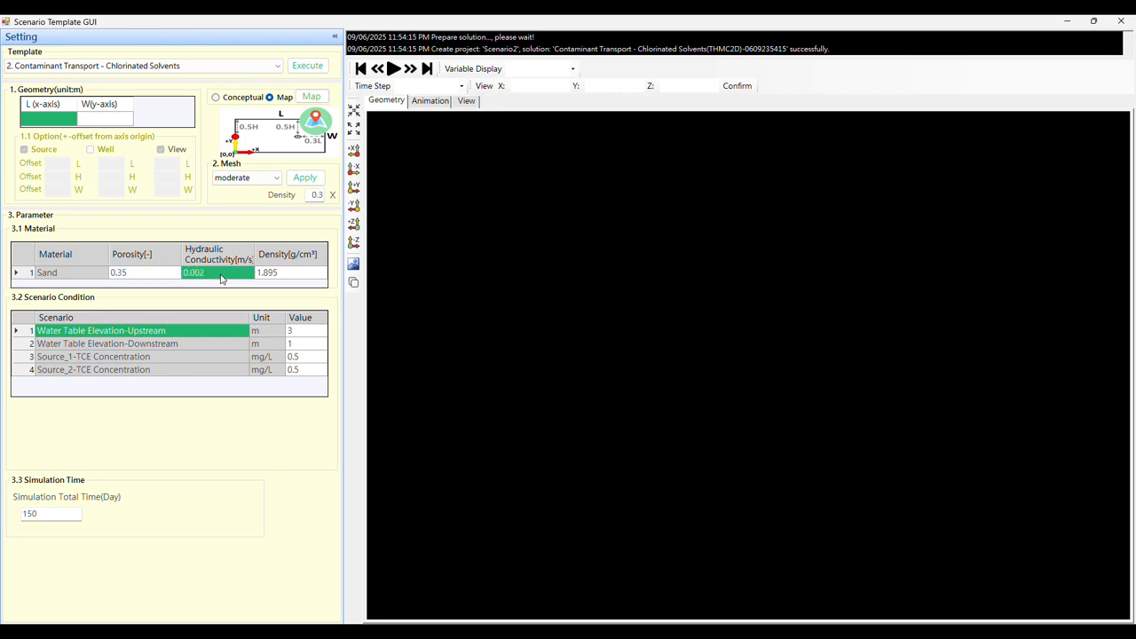
pyautogui.click(293, 279)
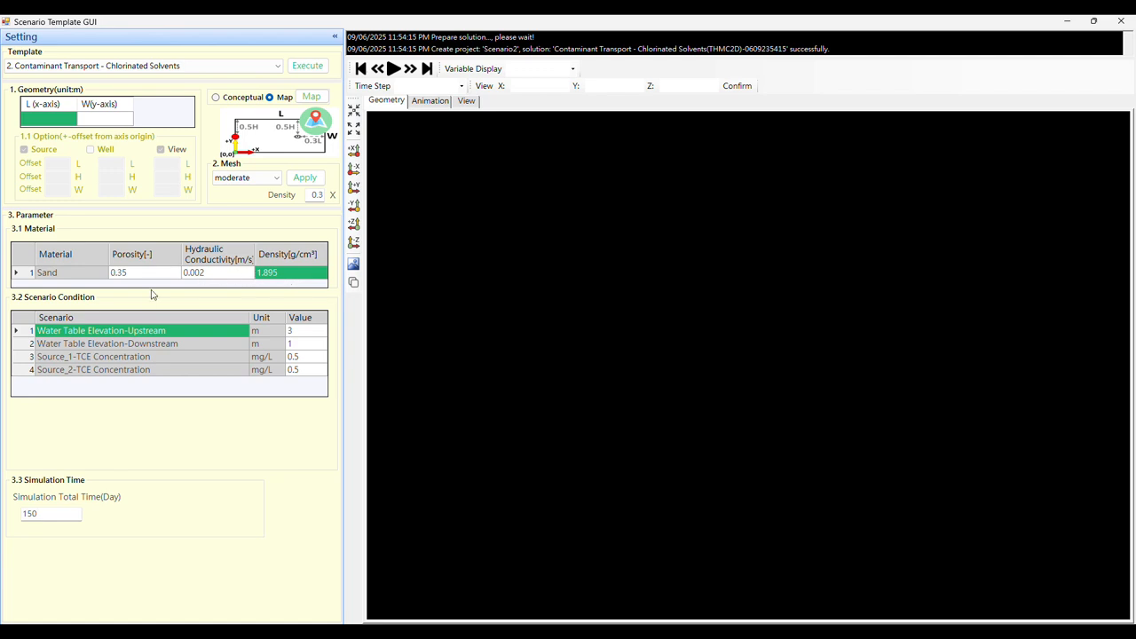
# - Review the upstream and downstream water table elevations and the first source's TCE concentration
pyautogui.moveTo(178, 341); pyautogui.dragTo(180, 336)
pyautogui.click(179, 335)
pyautogui.click(309, 332)
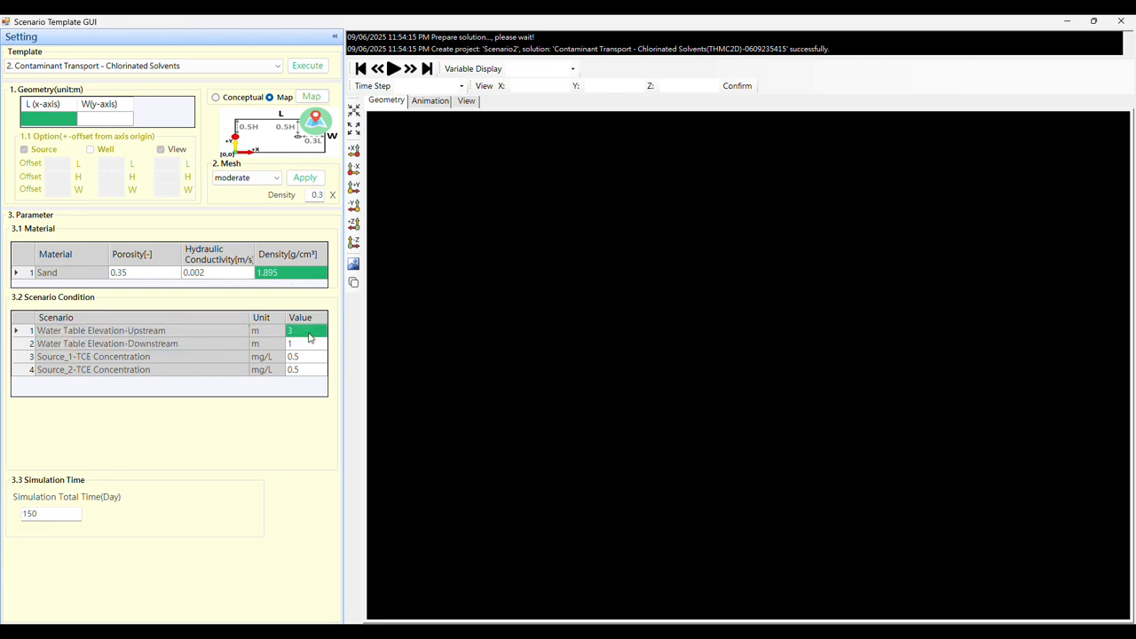
pyautogui.click(220, 335)
pyautogui.click(220, 344)
pyautogui.click(302, 344)
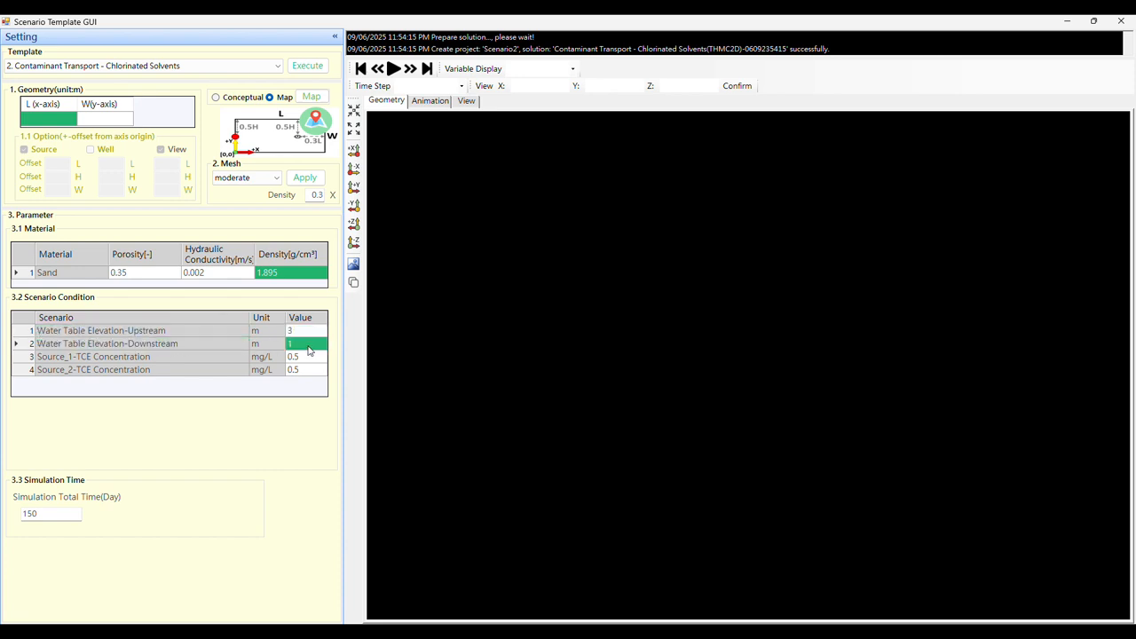
pyautogui.click(205, 359)
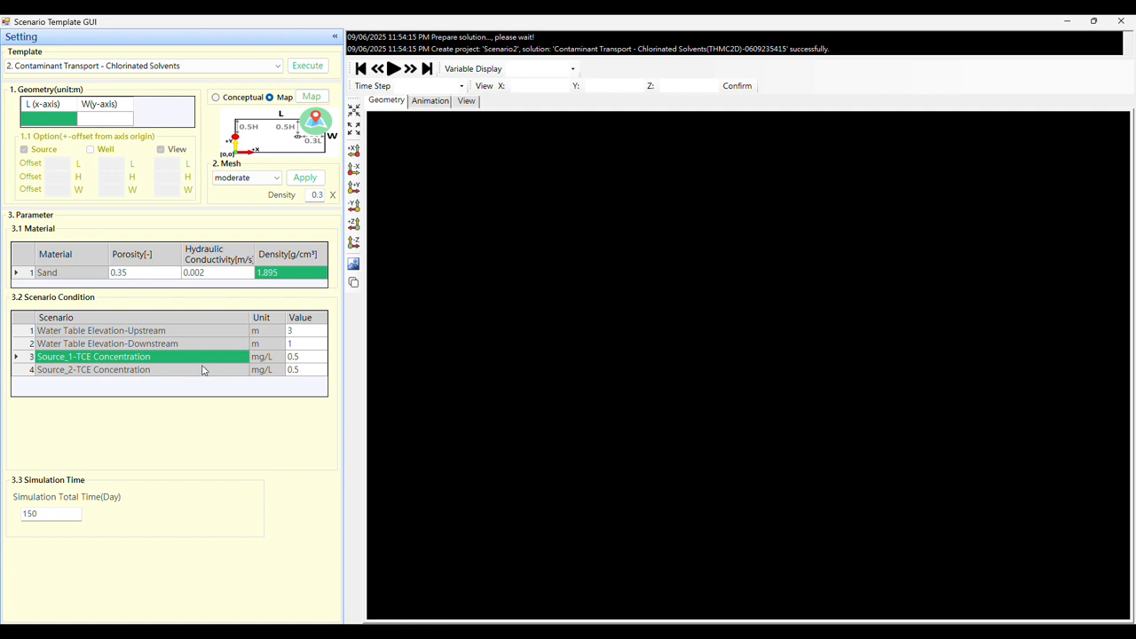
# - Set the Source_2 TCE concentration to 0.3 mg/L and execute the simulation
pyautogui.click(200, 373)
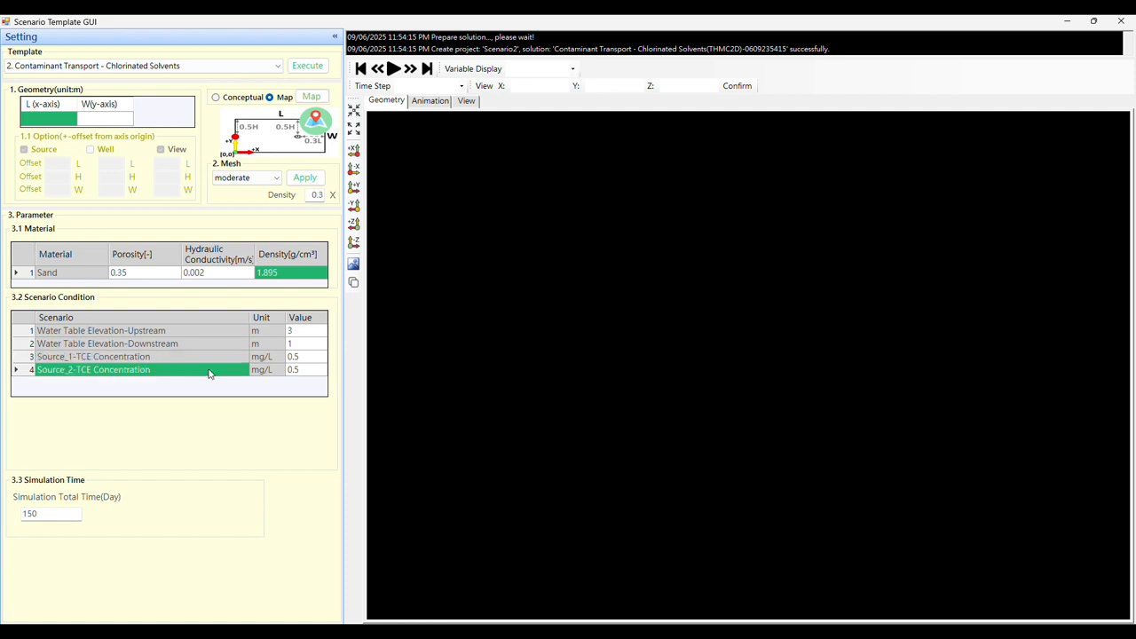
pyautogui.click(305, 373)
pyautogui.click(305, 373)
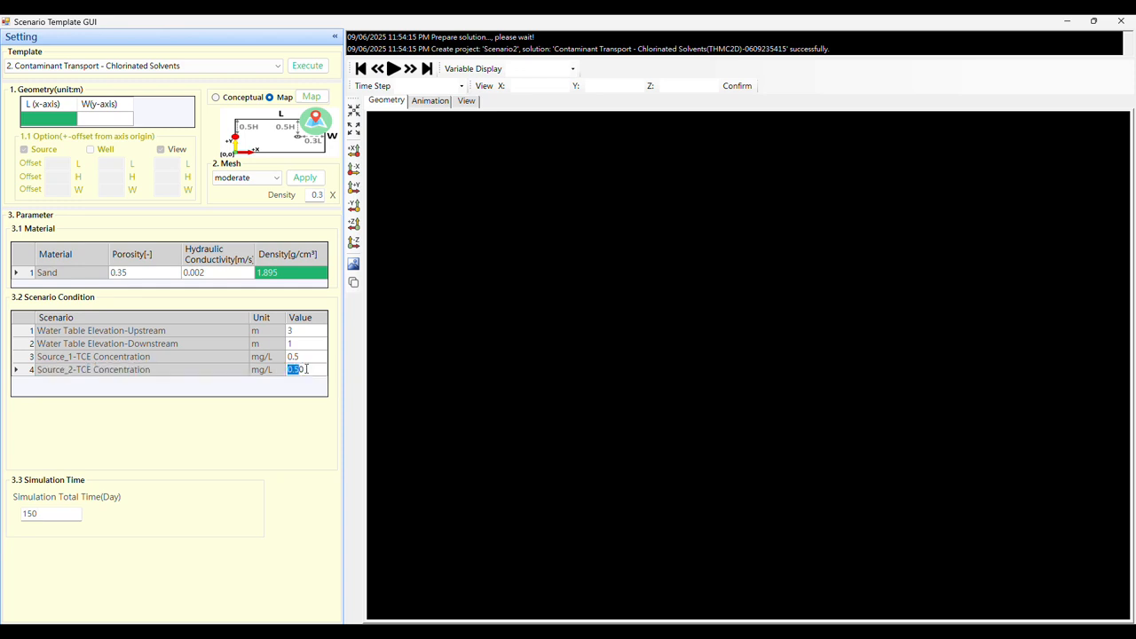
pyautogui.write('0.3')
pyautogui.click(63, 517)
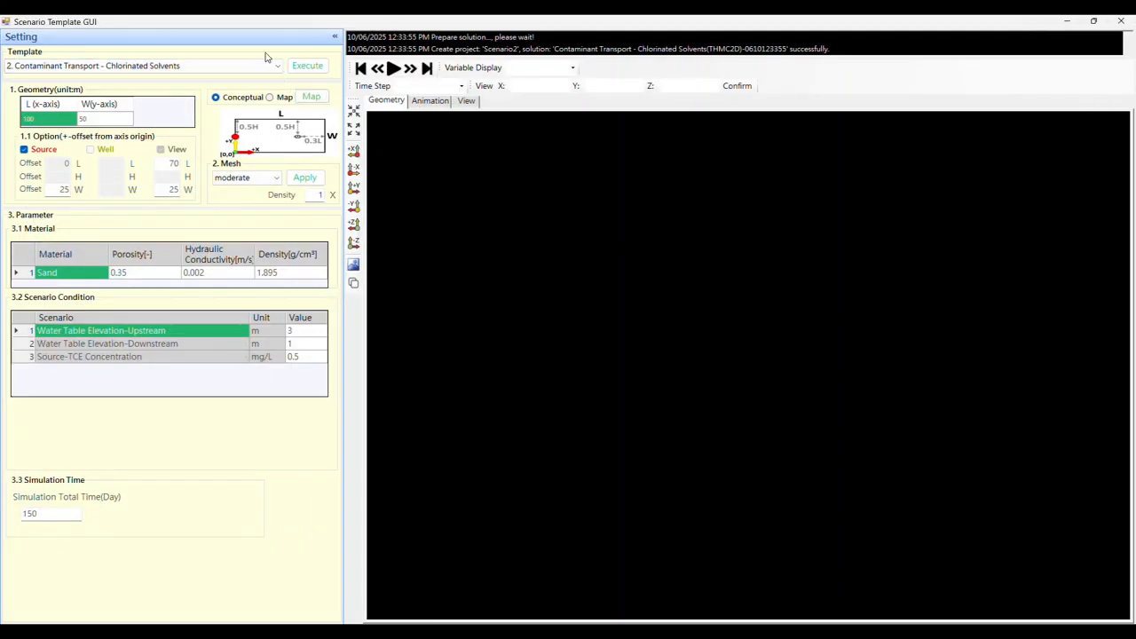
pyautogui.click(309, 68)
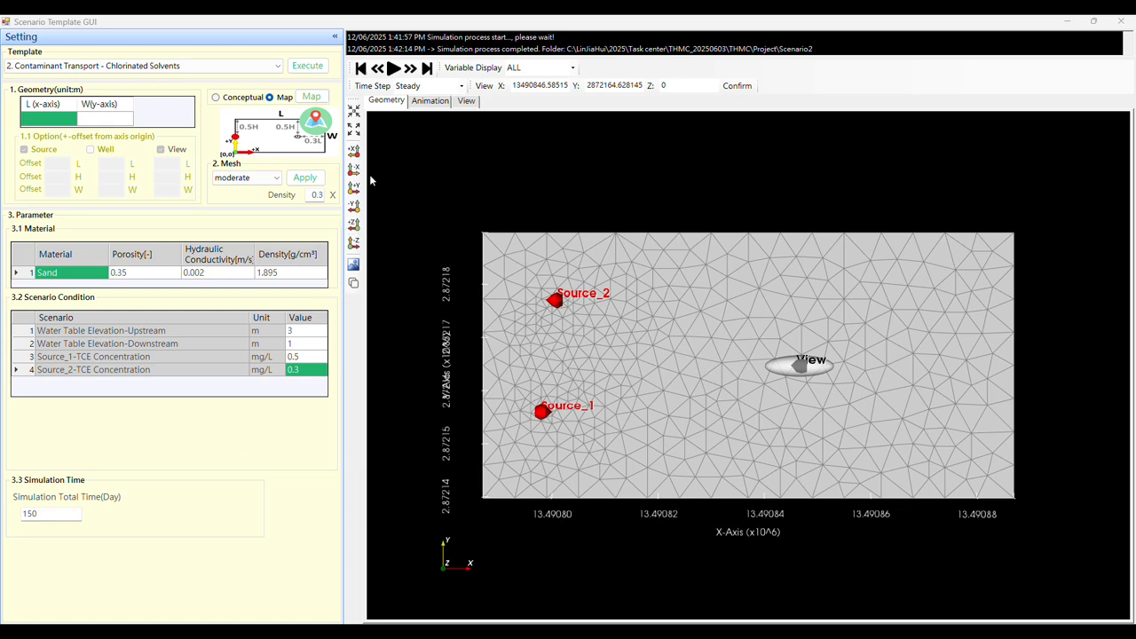
# - Play the animation of velocity, pressure head and TCE, and view the plots at the observation point
pyautogui.click(410, 102)
pyautogui.click(396, 69)
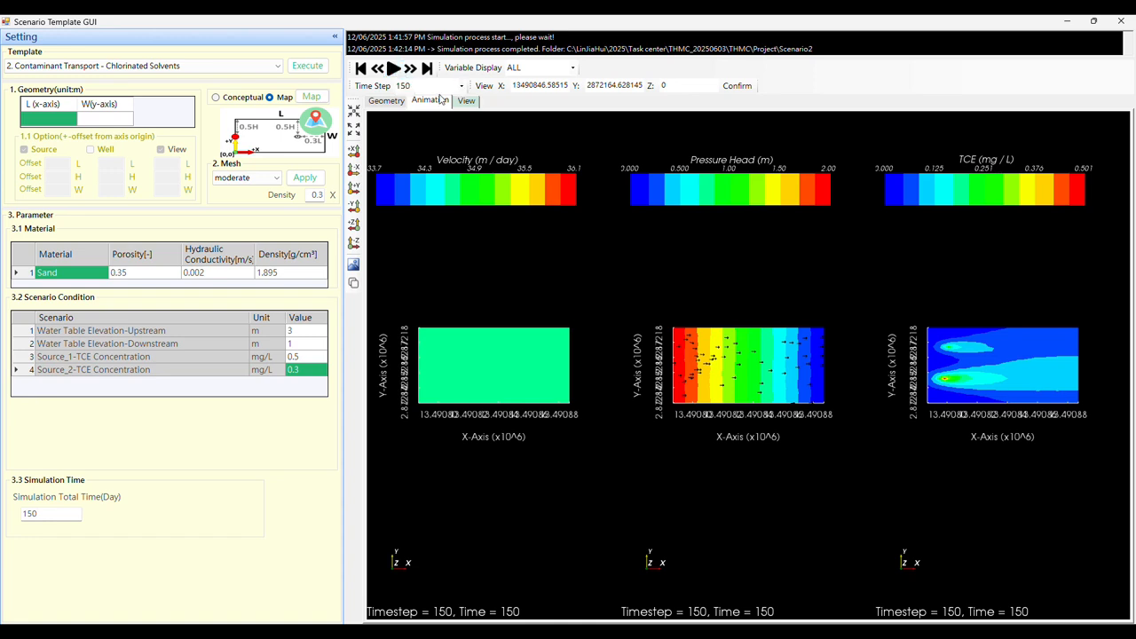
pyautogui.scroll(2, 781, 364)
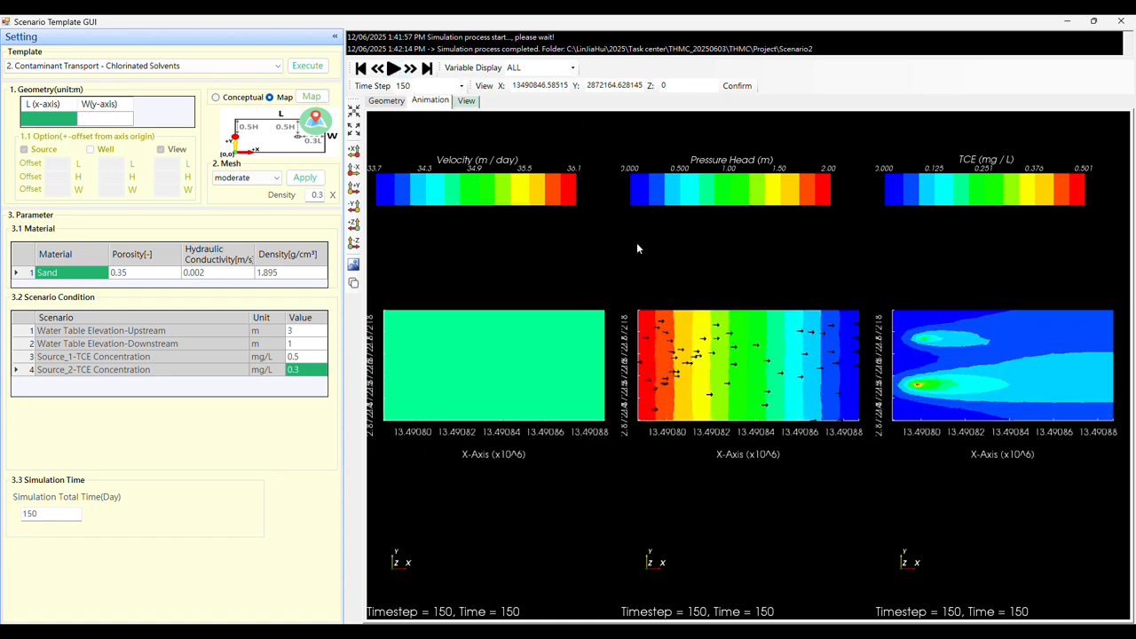
pyautogui.click(466, 101)
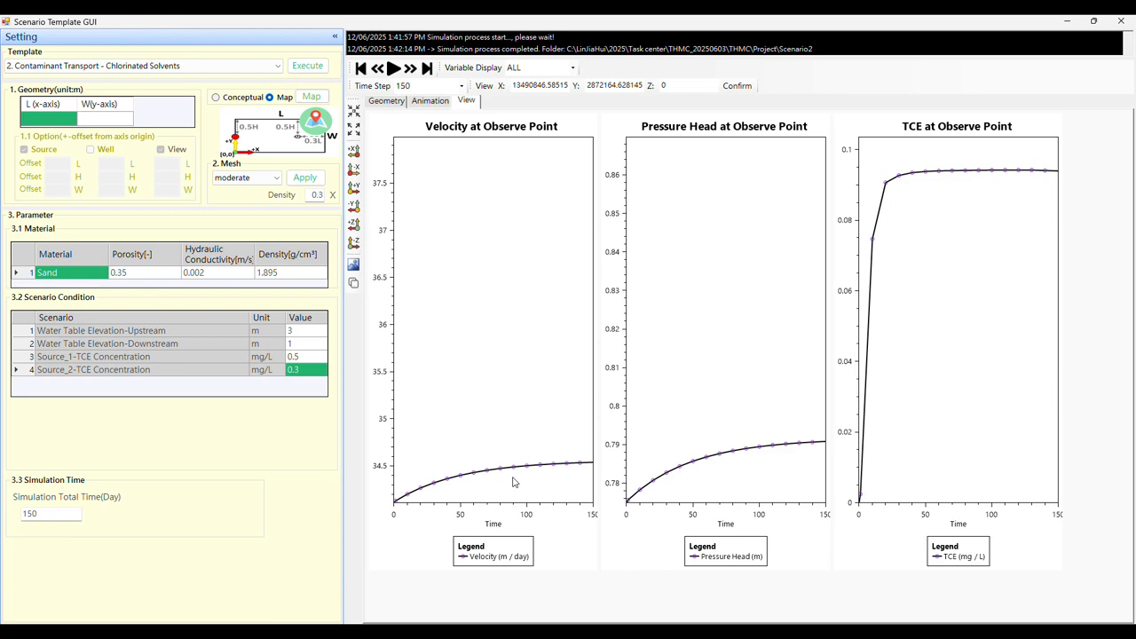
pyautogui.click(573, 69)
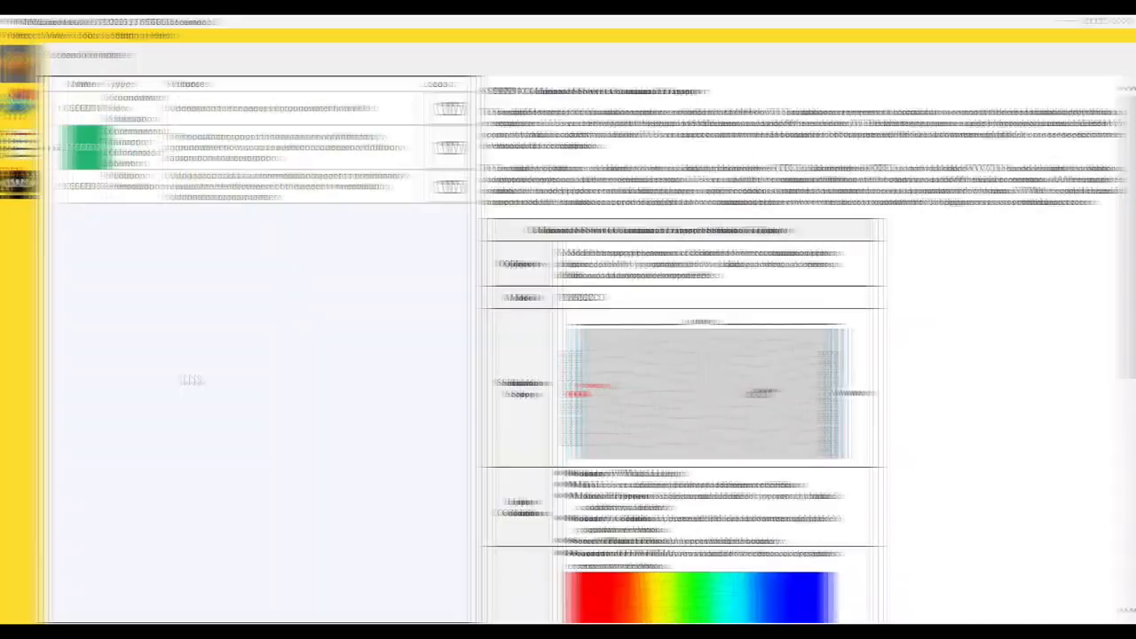
# - Switch to Site Management and toggle the Pressure, Velocity and TCE results in the render view, leaving only TCE displayed
pyautogui.click(14, 64)
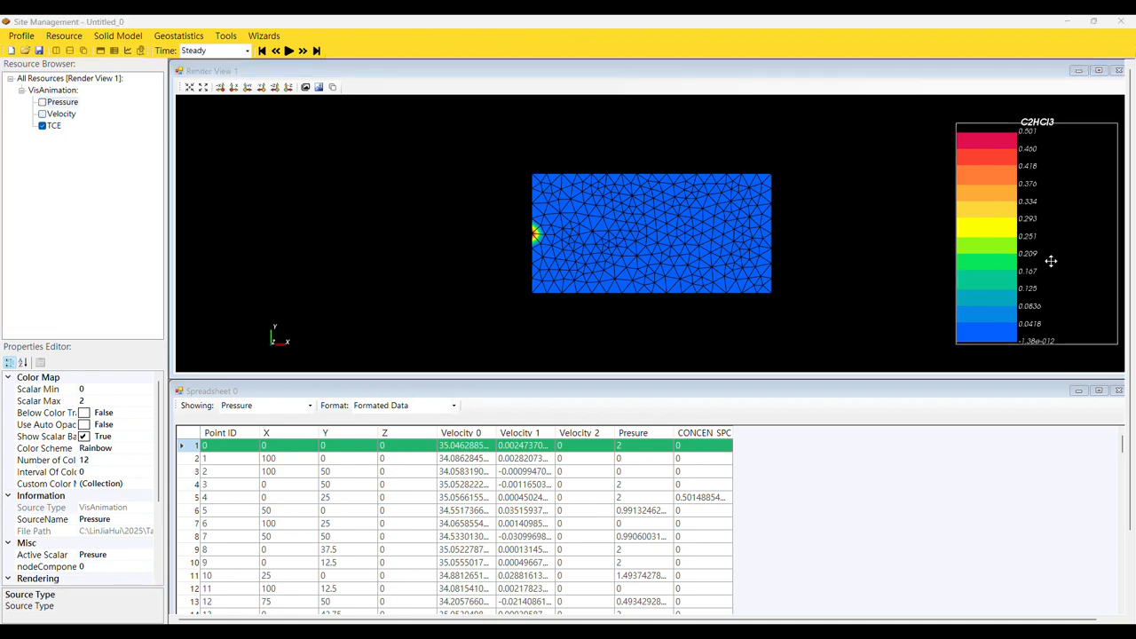
pyautogui.click(24, 94)
pyautogui.click(41, 102)
pyautogui.click(42, 125)
pyautogui.click(42, 114)
pyautogui.click(41, 102)
pyautogui.click(41, 125)
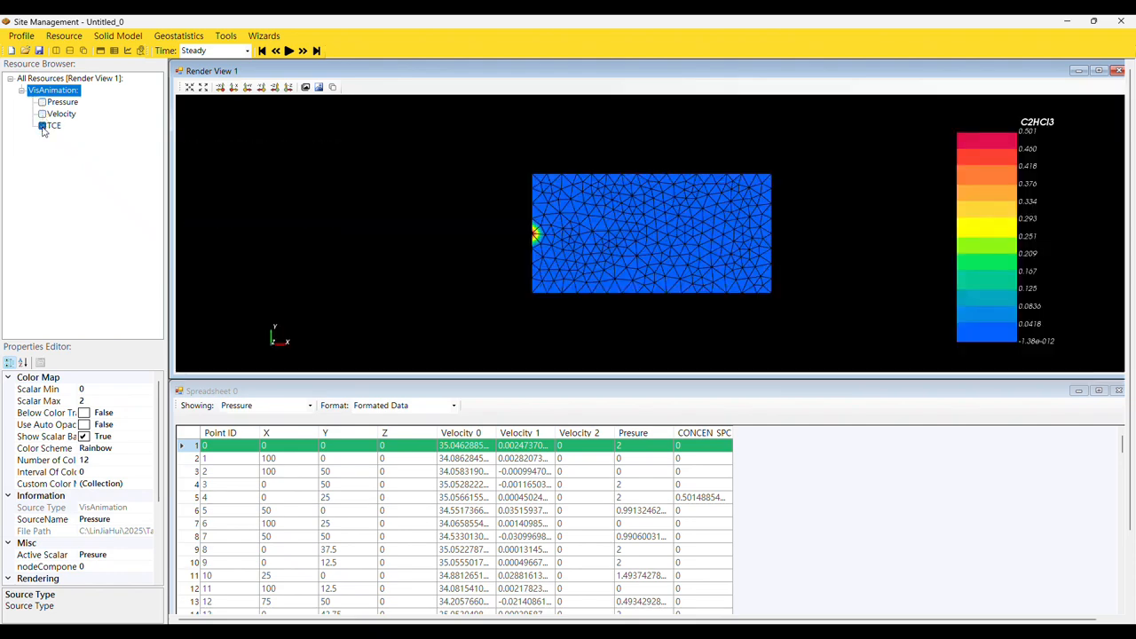
pyautogui.click(43, 129)
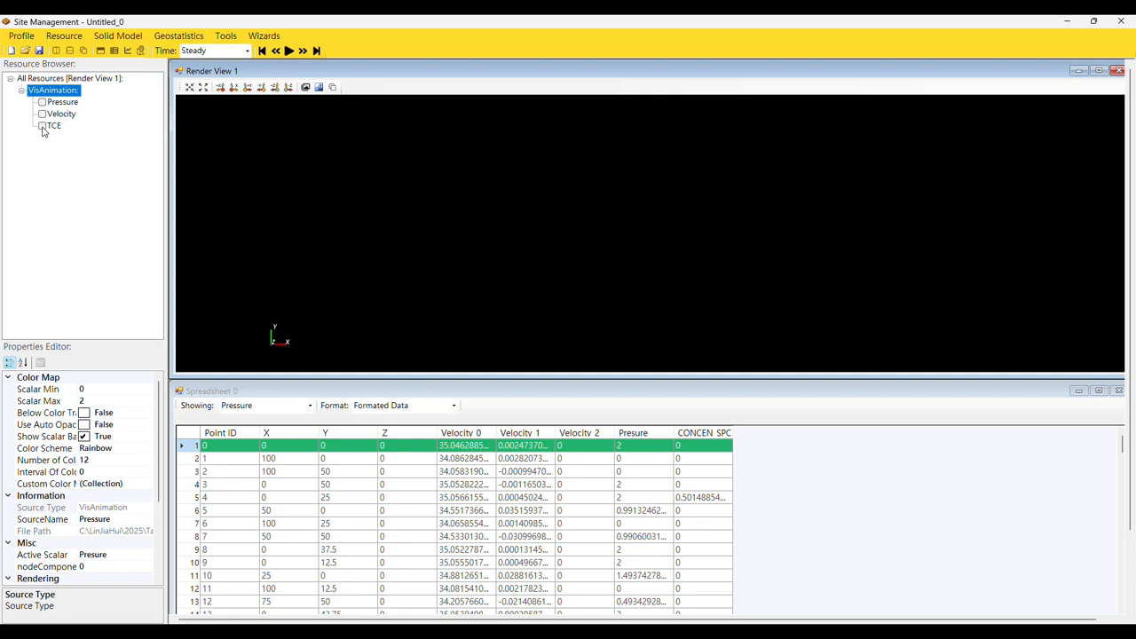
pyautogui.click(42, 127)
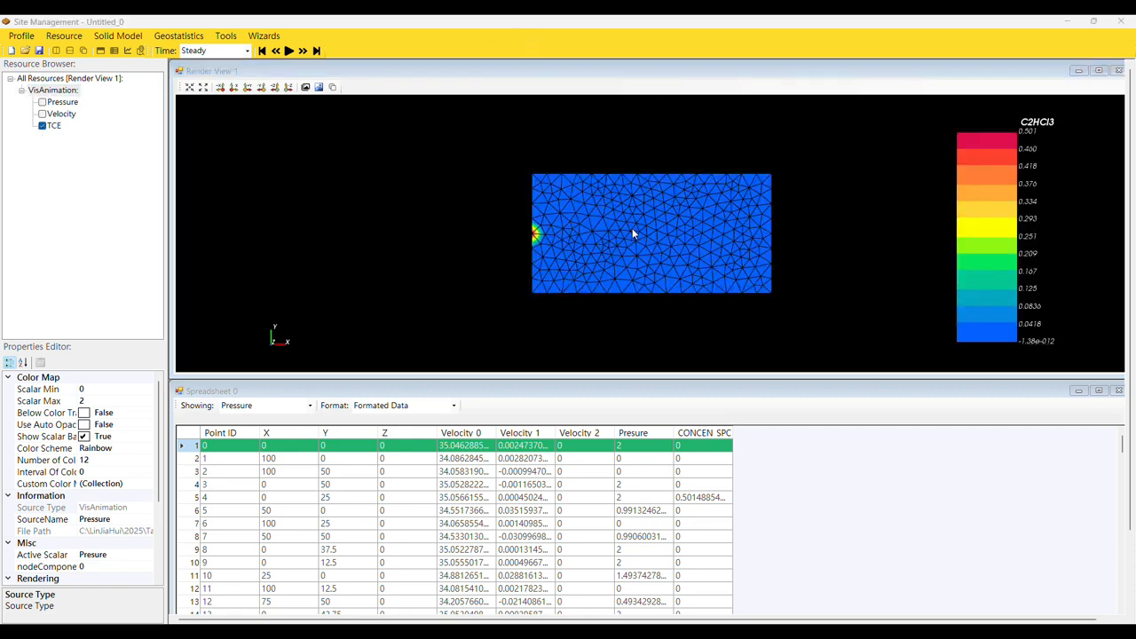
# - Examine the TCE distribution on the mesh up close and activate the results spreadsheet
pyautogui.scroll(2, 632, 232)
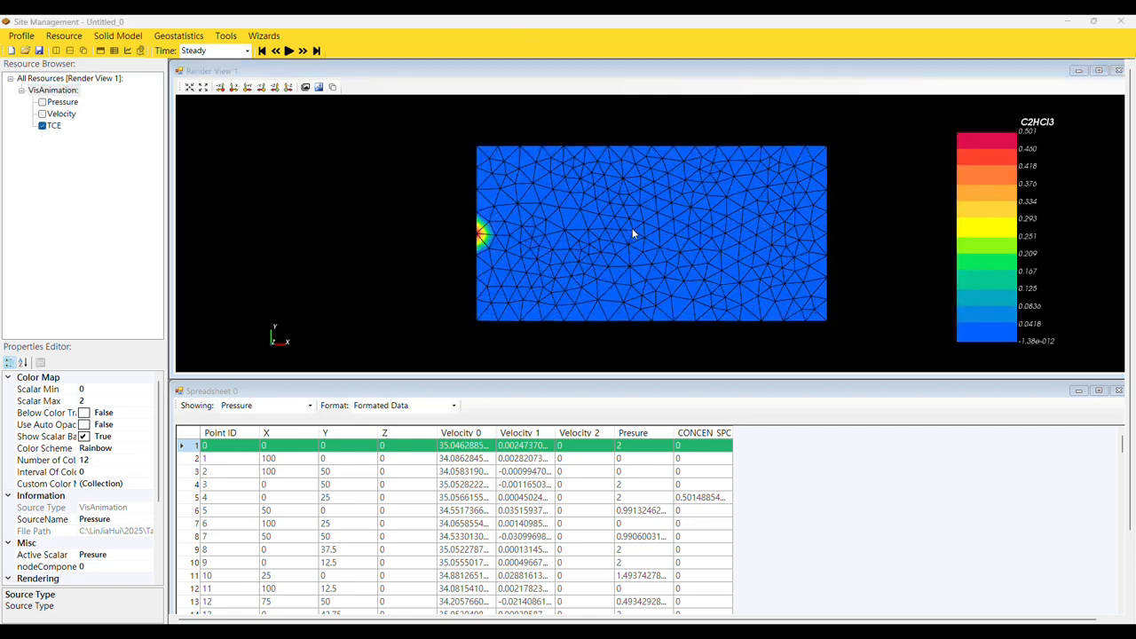
pyautogui.scroll(1, 632, 233)
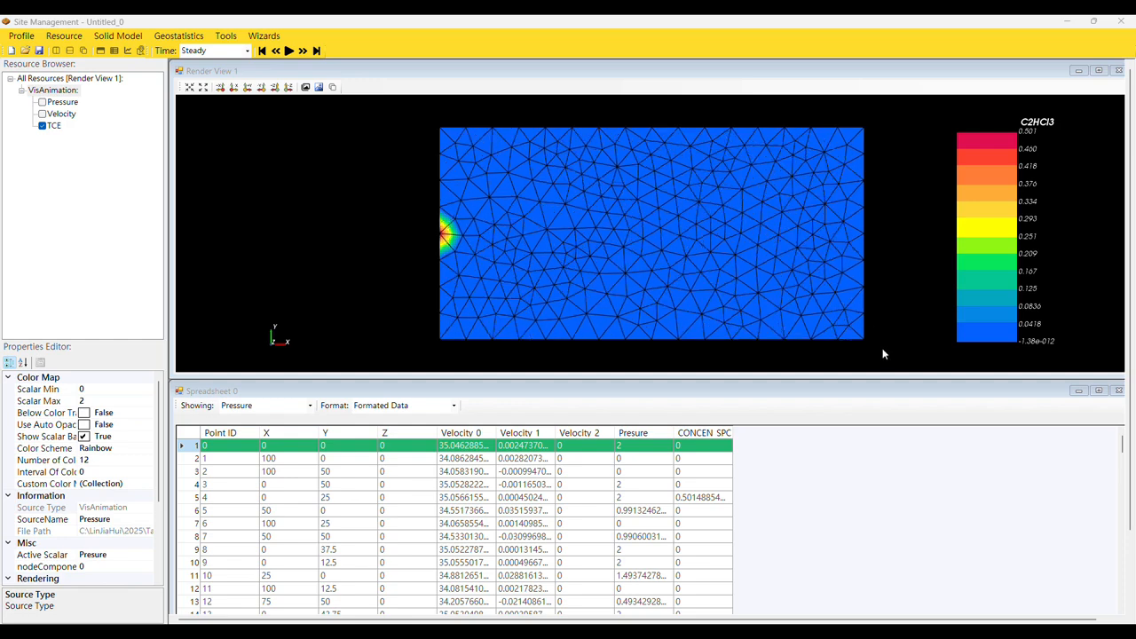
pyautogui.click(810, 460)
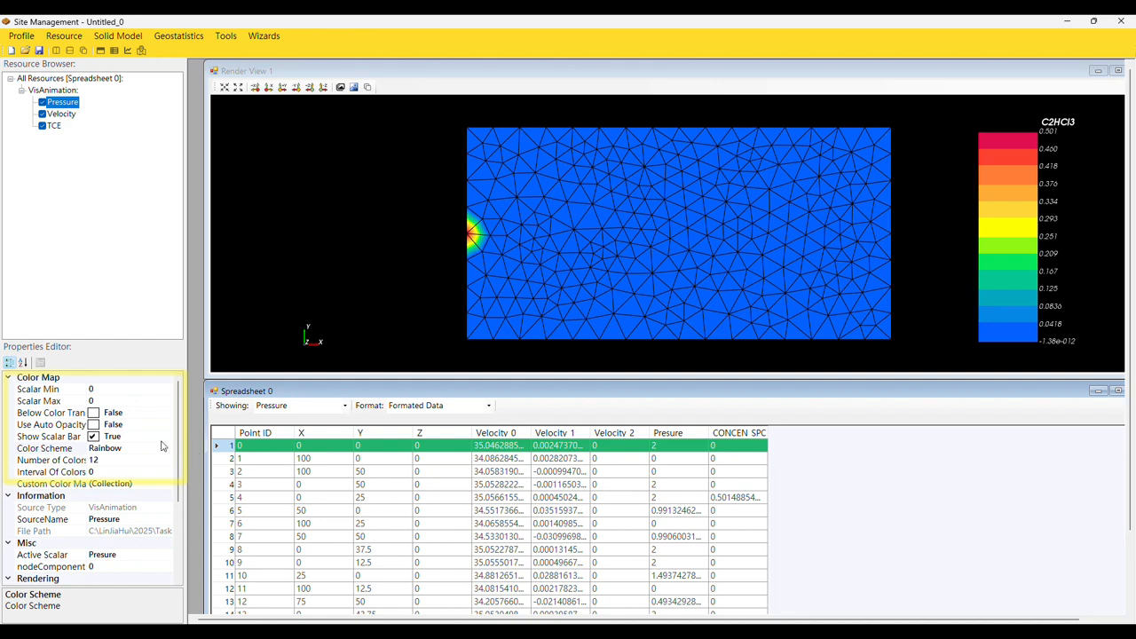
# - Review the Pressure result's color map properties, from the scalar limits to the scalar bar, and the available color schemes
pyautogui.click(37, 392)
pyautogui.click(39, 401)
pyautogui.click(39, 413)
pyautogui.click(39, 424)
pyautogui.click(37, 436)
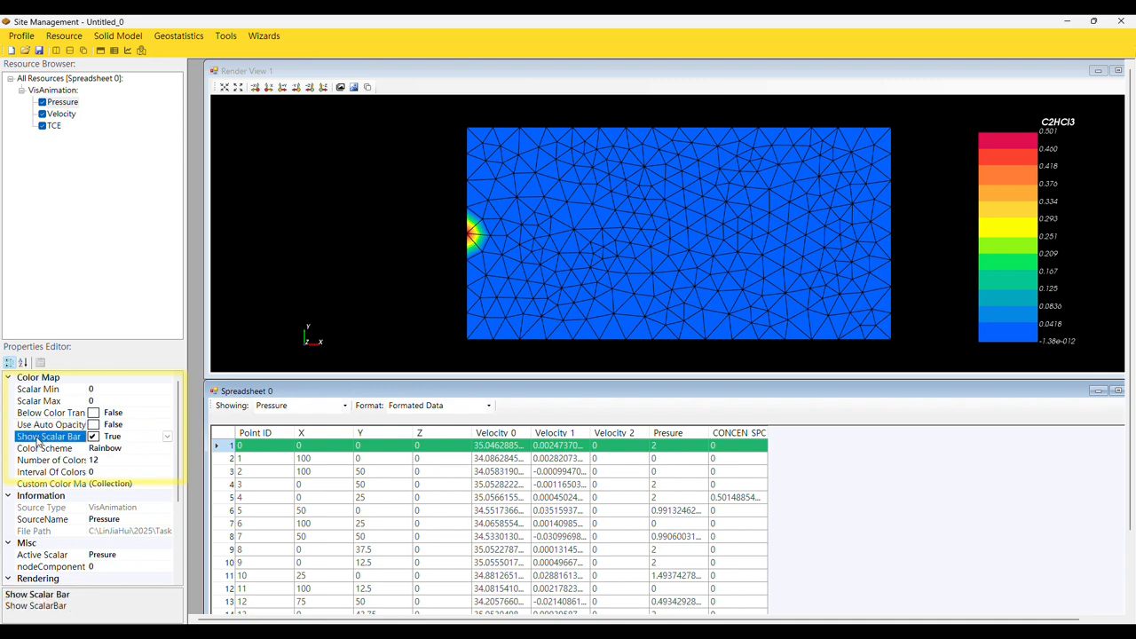
pyautogui.click(34, 449)
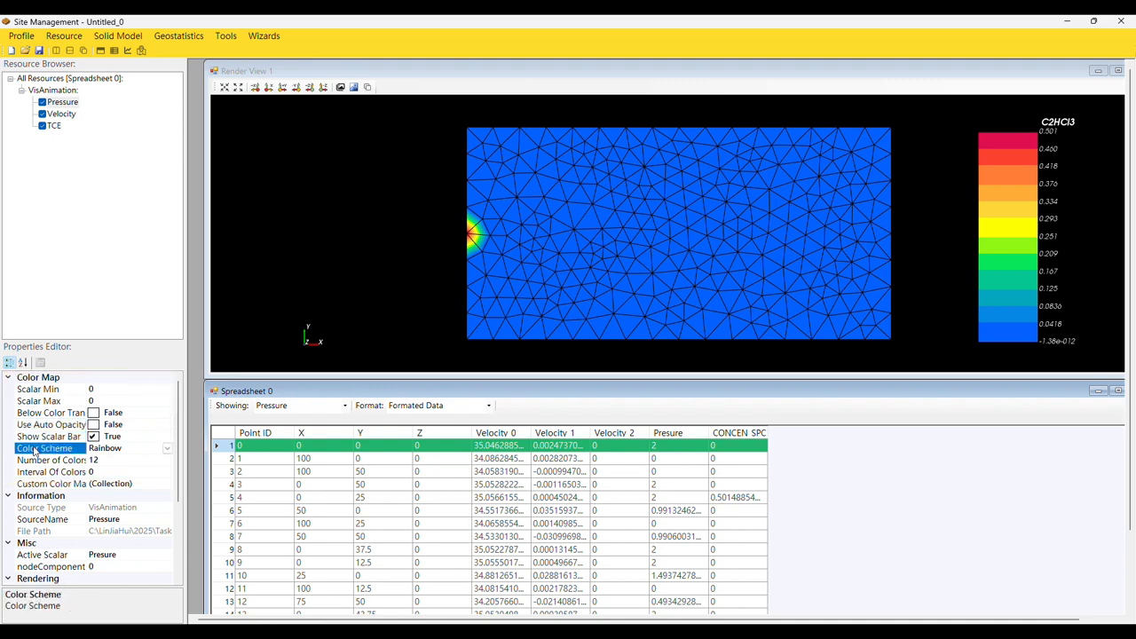
pyautogui.click(168, 448)
pyautogui.click(119, 467)
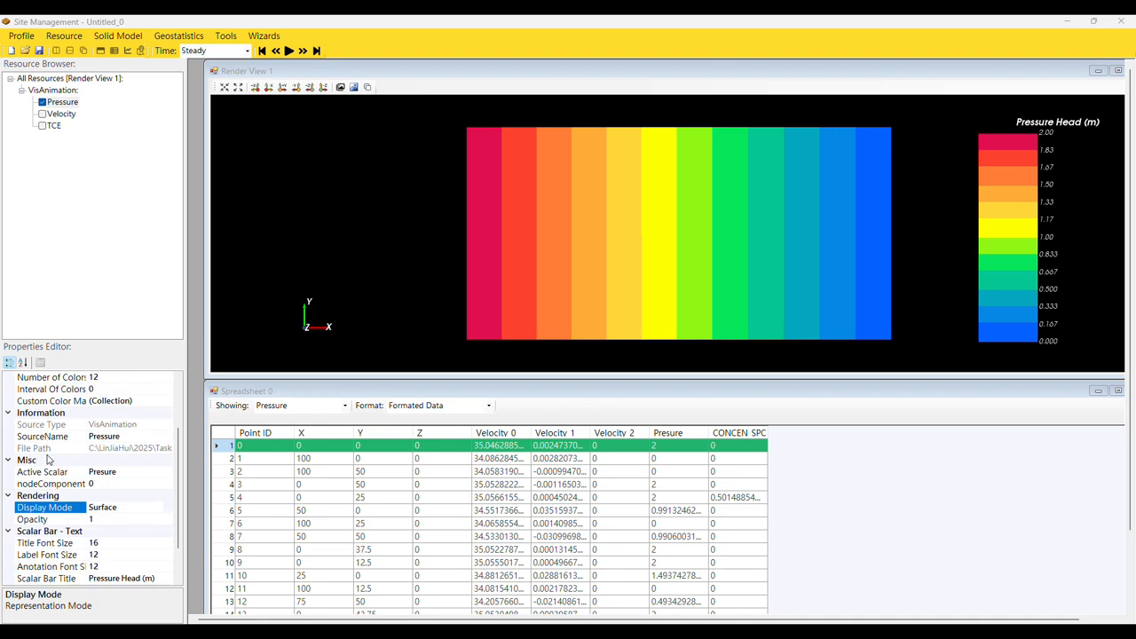
# - Show the Pressure result in Surface display mode and switch it to Surface with Edges
pyautogui.scroll(-2, 118, 467)
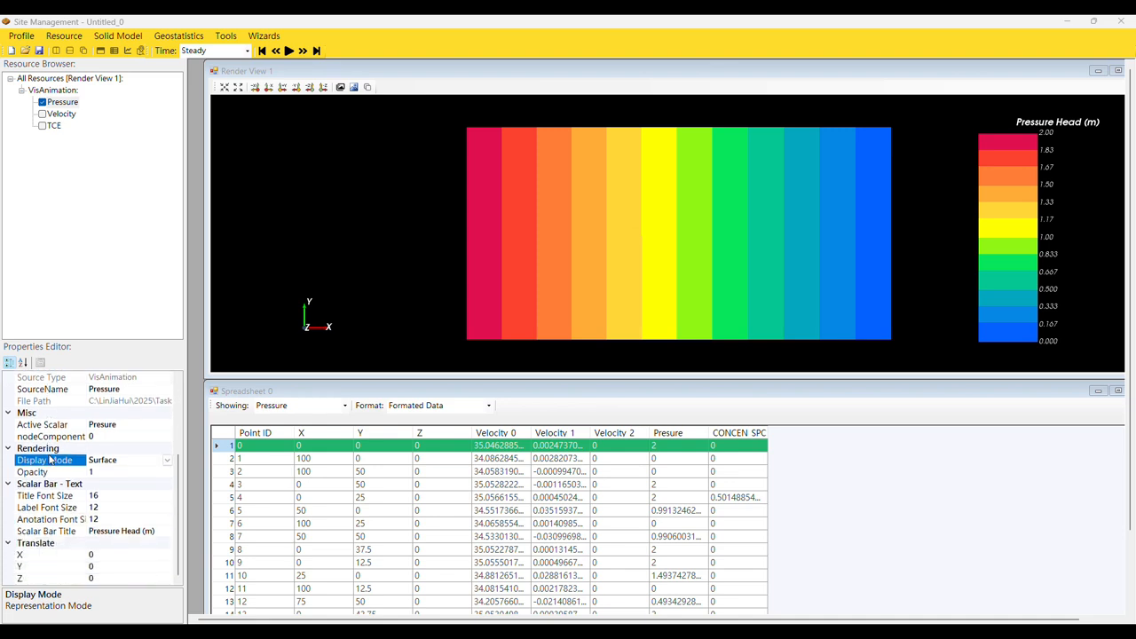
pyautogui.click(168, 463)
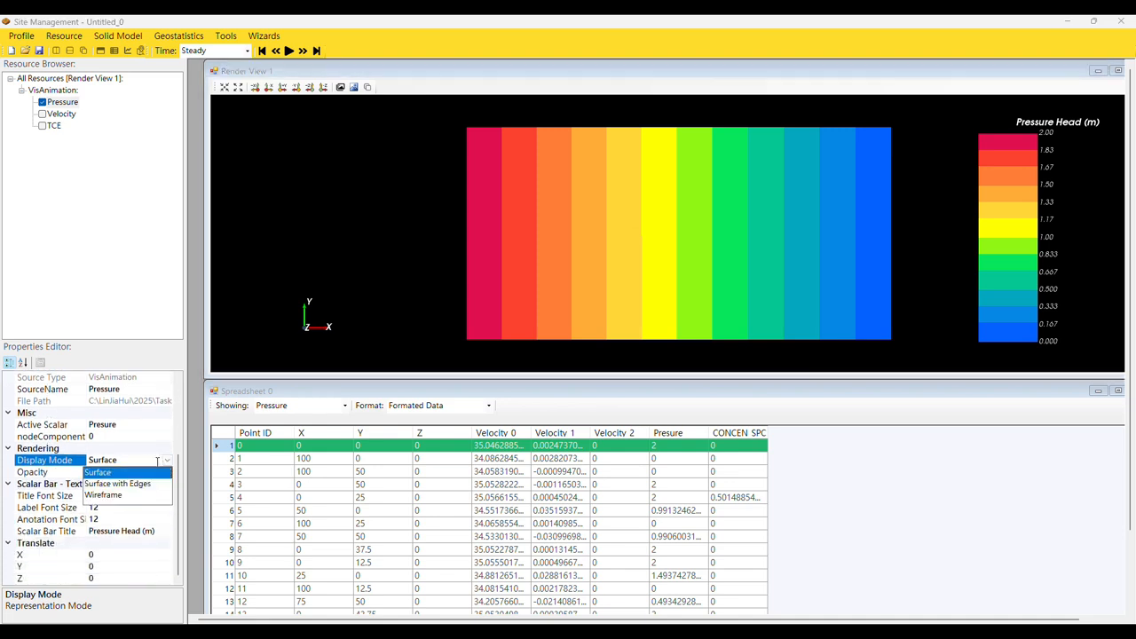
pyautogui.click(133, 477)
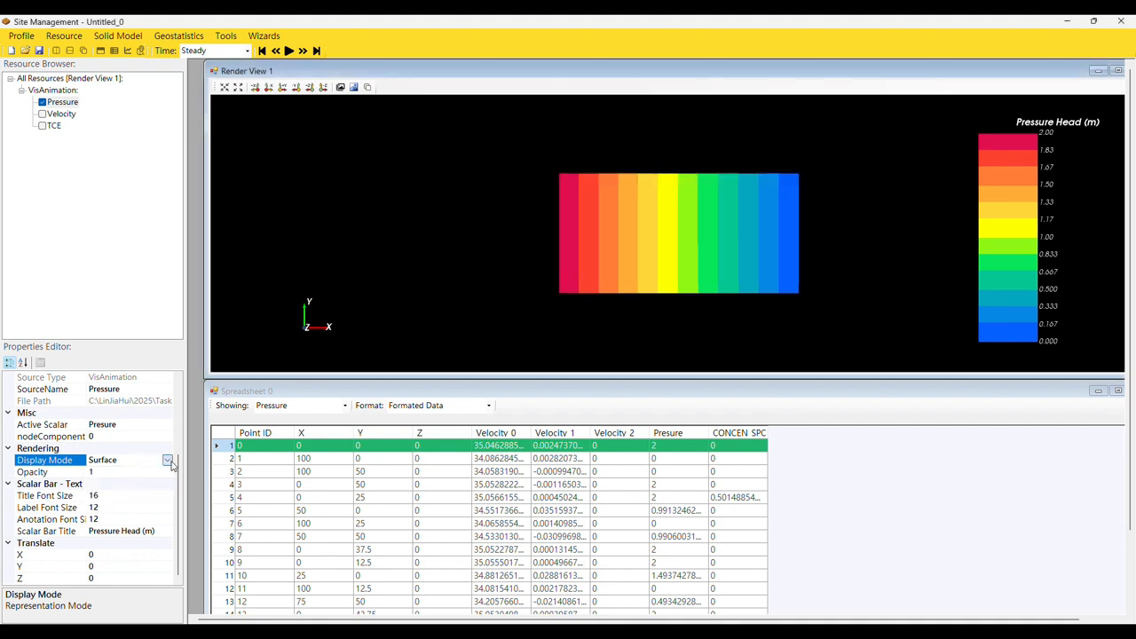
pyautogui.click(169, 463)
pyautogui.click(140, 487)
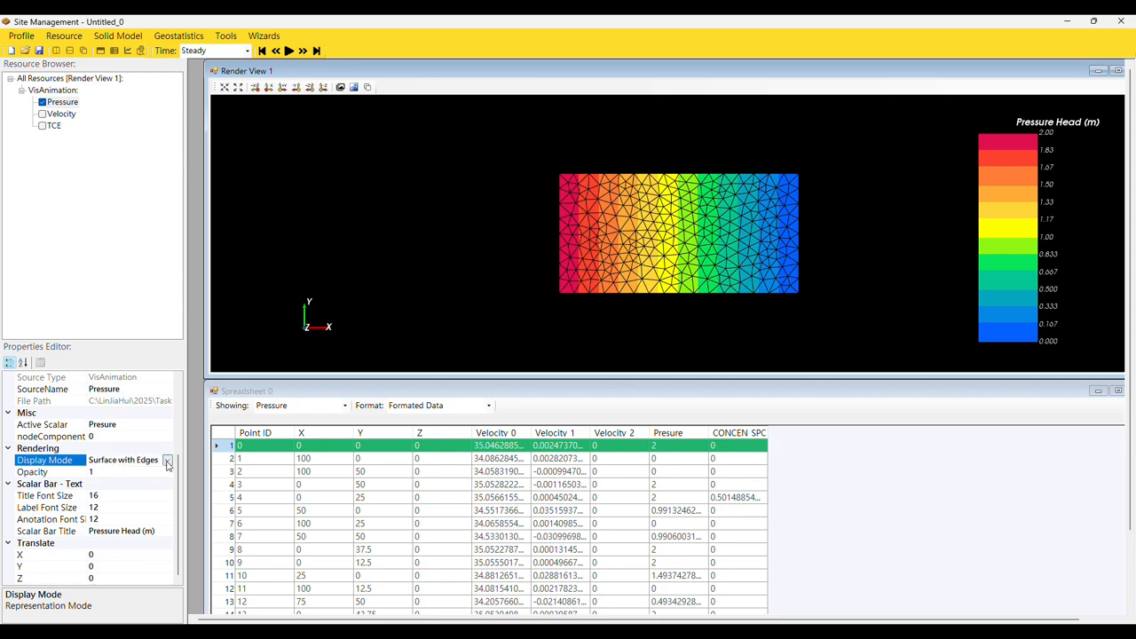
# - Set the Pressure result's display mode to Wireframe and inspect the mesh up close
pyautogui.click(169, 462)
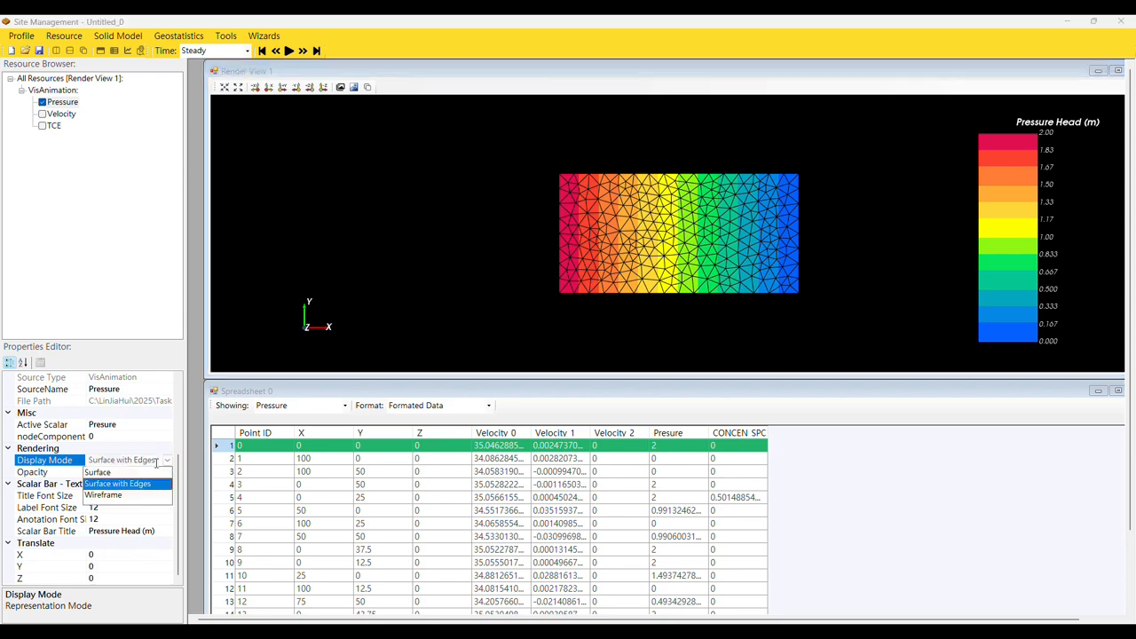
pyautogui.click(132, 500)
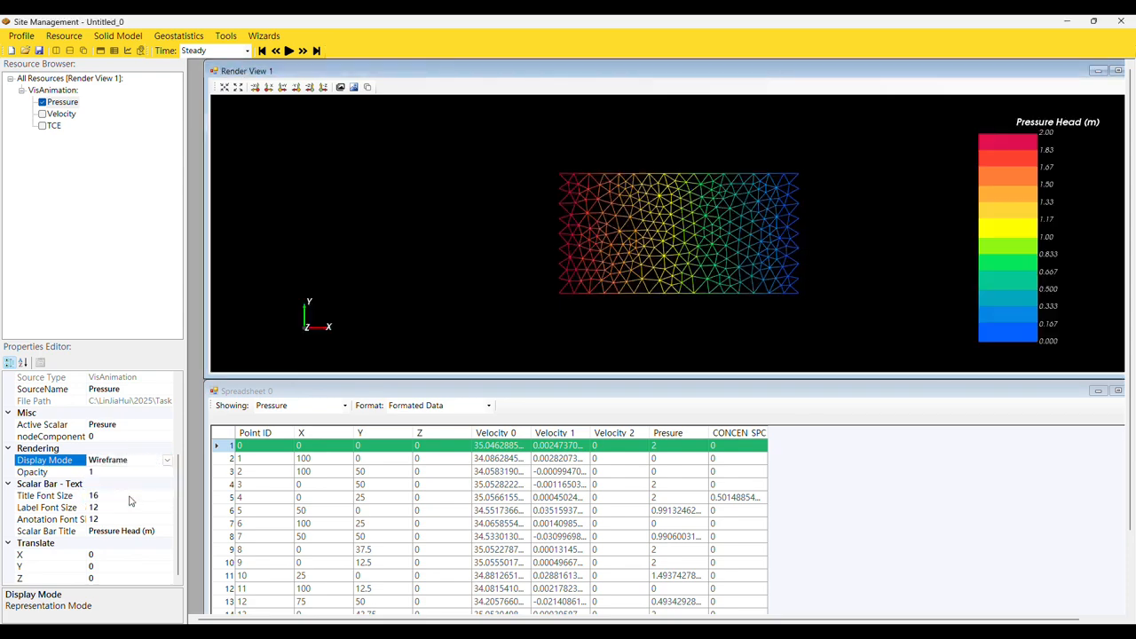
pyautogui.scroll(4, 568, 260)
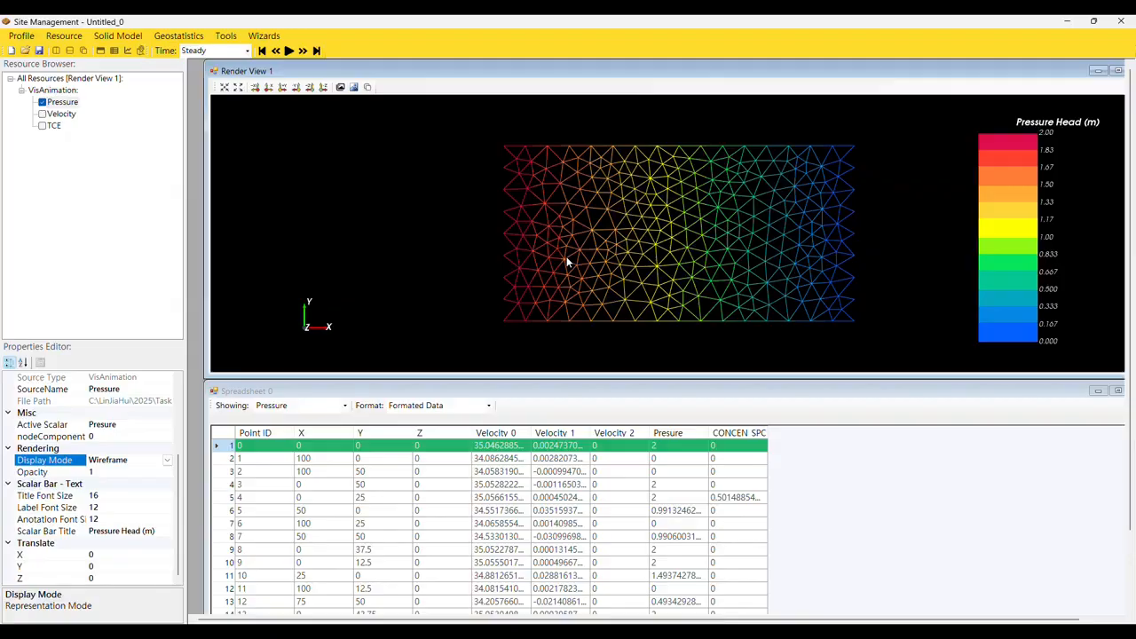